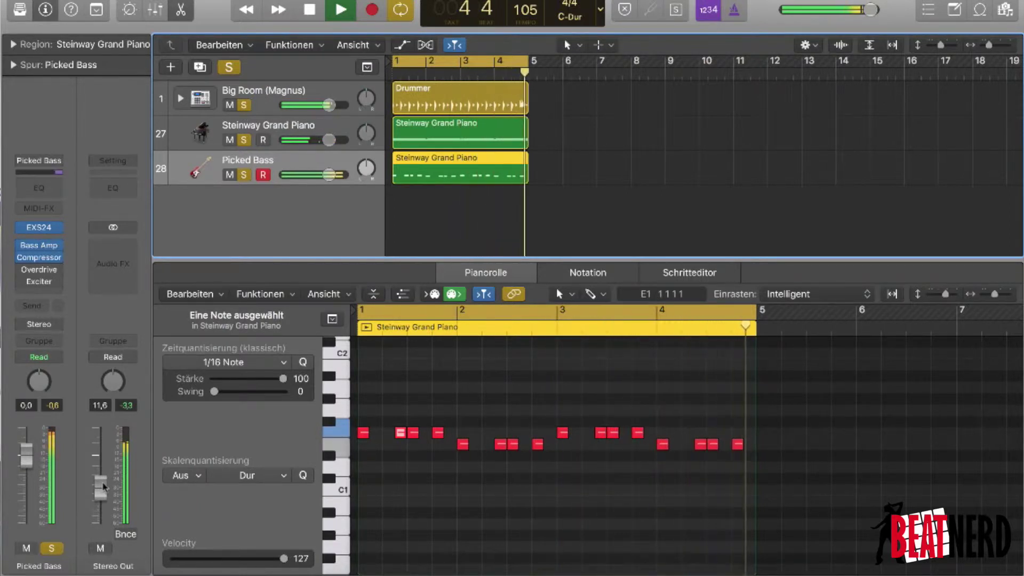
# Stop playback, duplicate the Steinway Grand Piano track and copy its region onto the new track
pyautogui.press('space')
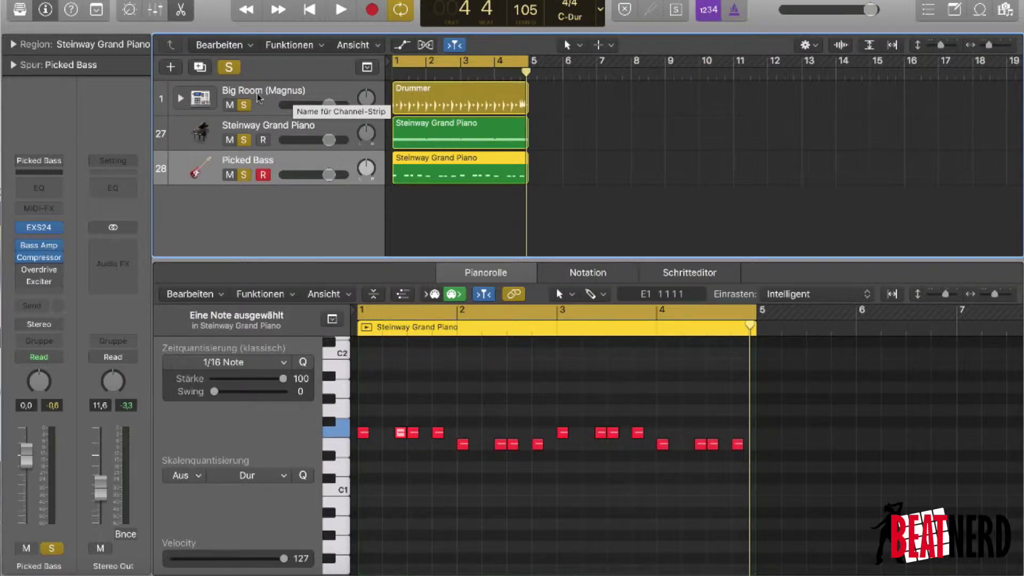
pyautogui.scroll(-1, 468, 216)
pyautogui.scroll(1, 441, 162)
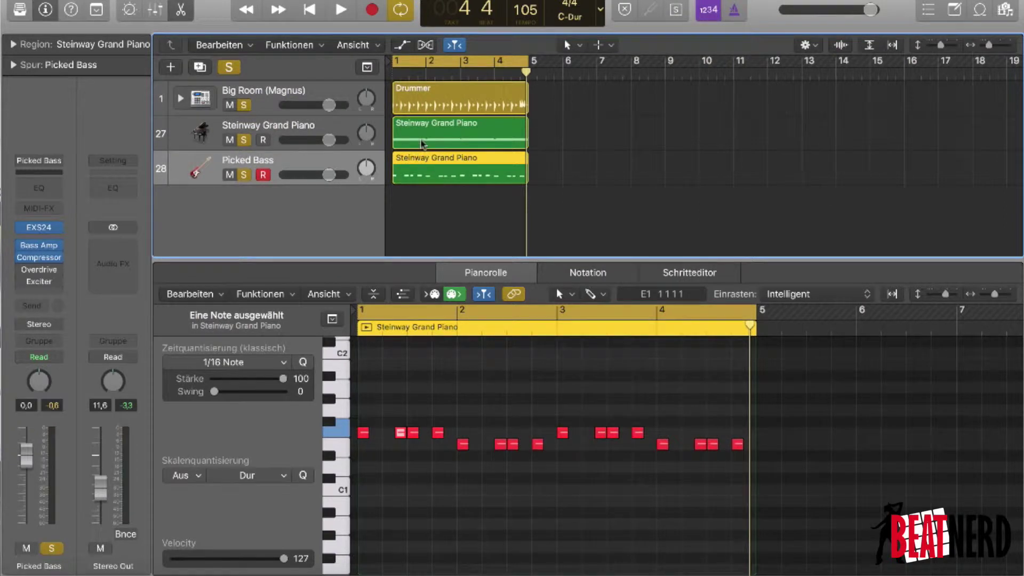
pyautogui.click(334, 128)
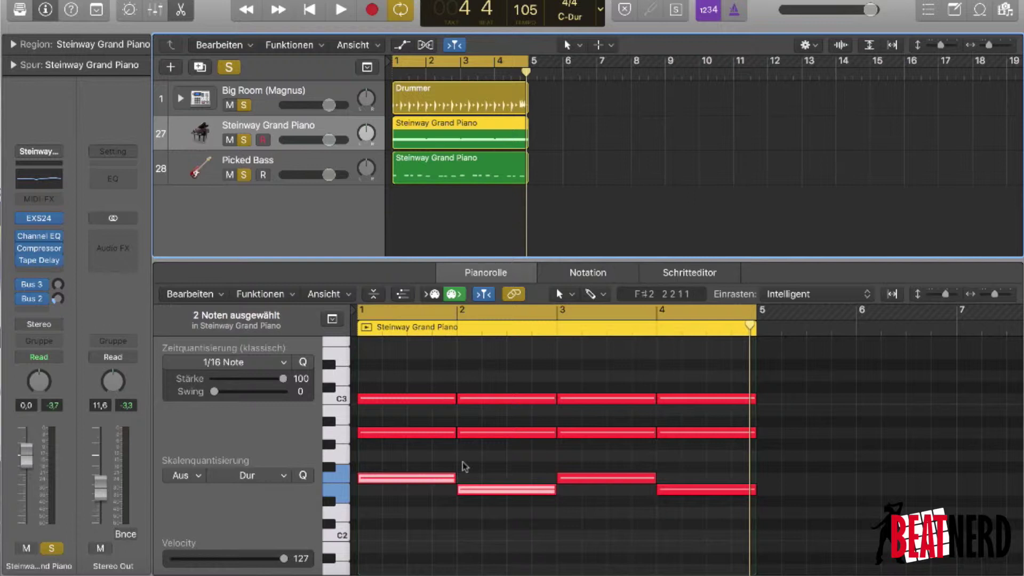
pyautogui.scroll(3, 560, 510)
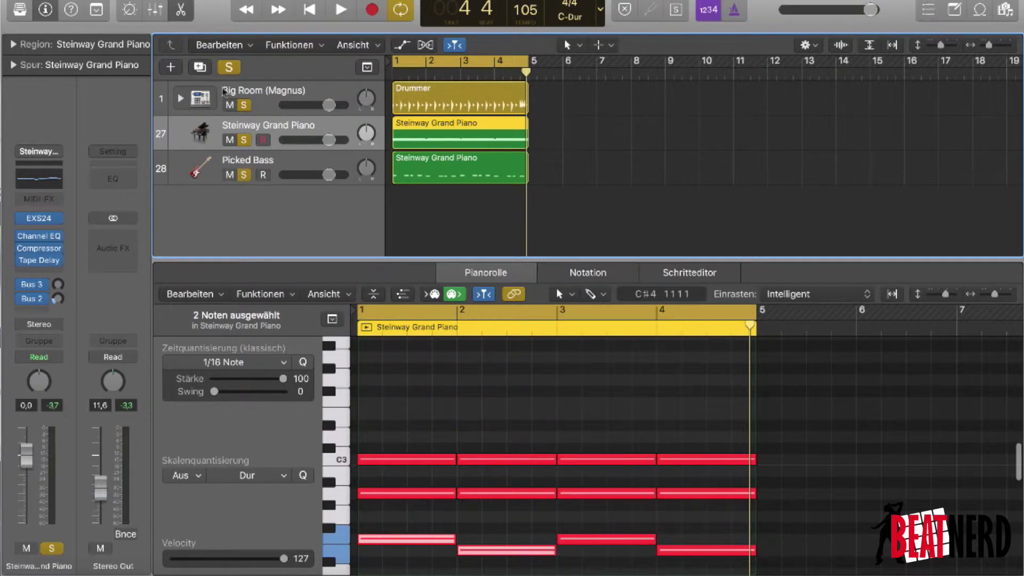
pyautogui.click(204, 70)
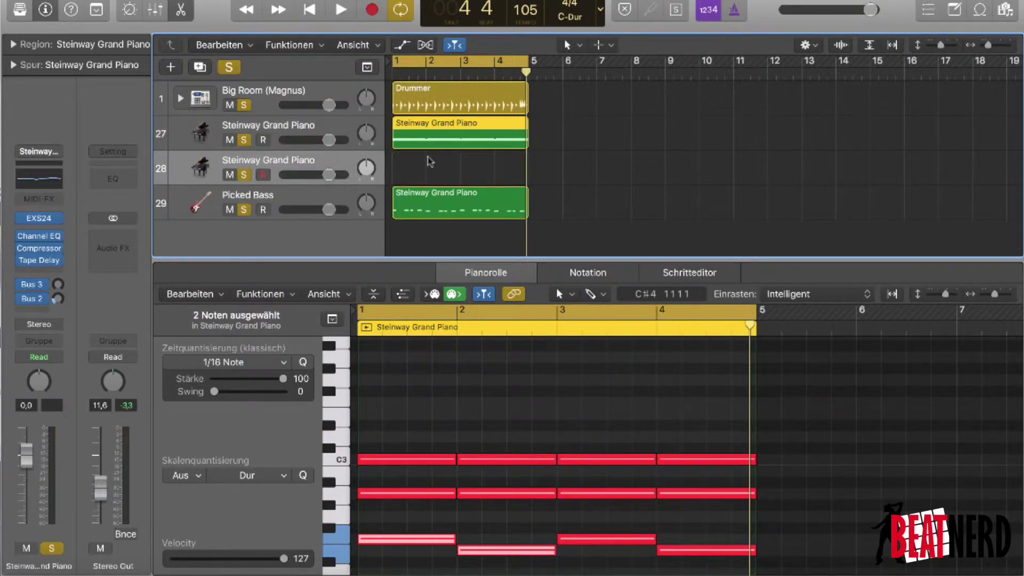
pyautogui.moveTo(425, 148); pyautogui.dragTo(425, 183)
# Mute the original Steinway Grand Piano track and turn off solo on all tracks
pyautogui.click(243, 140)
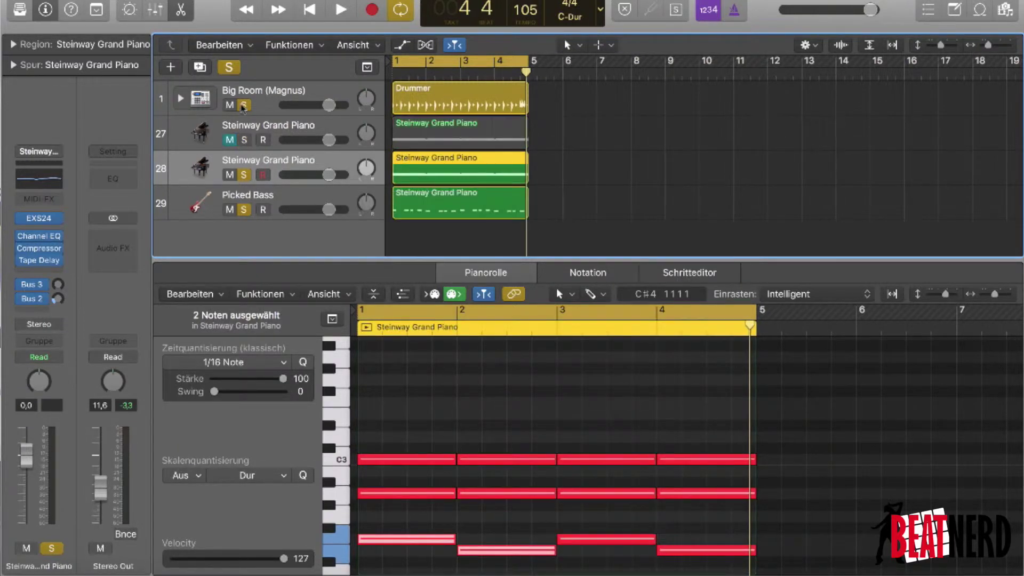
pyautogui.click(244, 105)
pyautogui.click(243, 177)
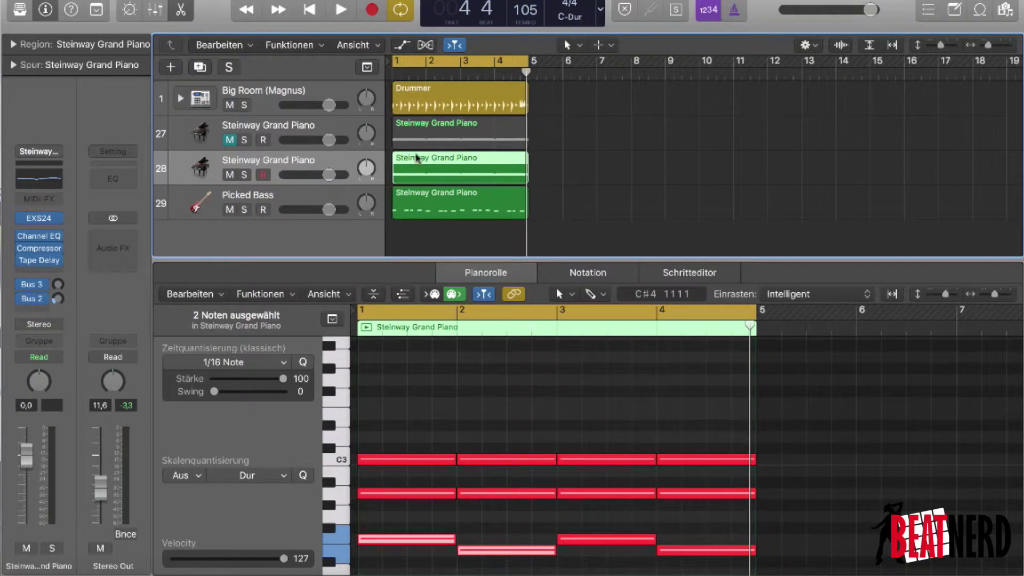
# Delete the four lowest notes from the copied piano region and shorten the remaining eight notes to about one beat
pyautogui.scroll(-3, 500, 380)
pyautogui.moveTo(753, 525); pyautogui.dragTo(373, 444)
pyautogui.press('Delete')
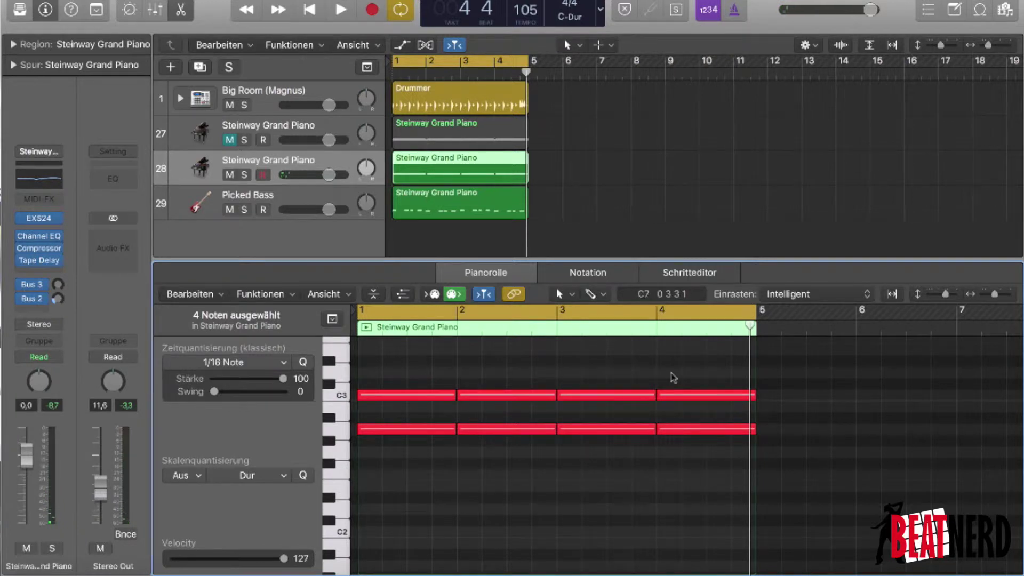
pyautogui.moveTo(674, 378); pyautogui.dragTo(411, 441)
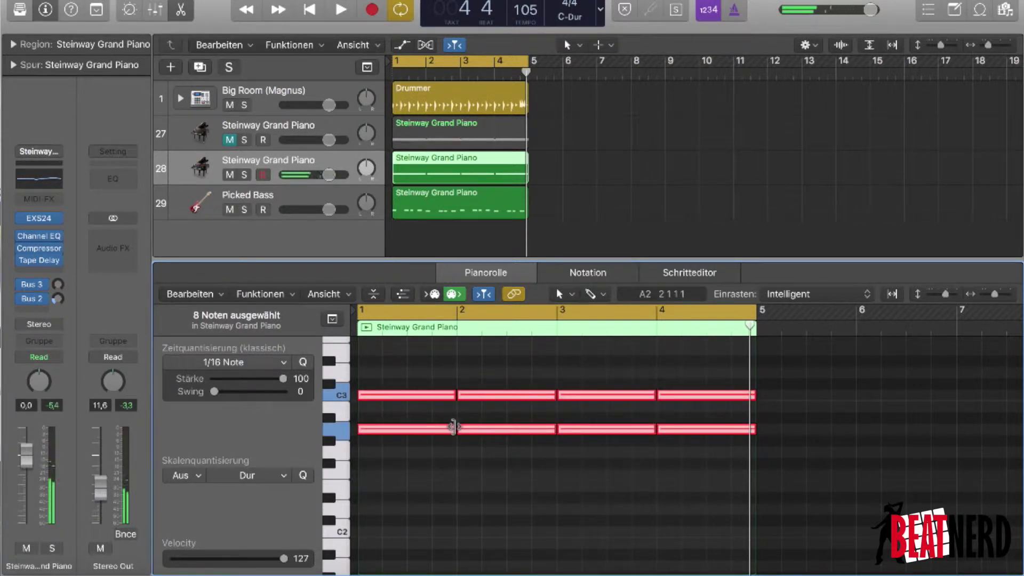
pyautogui.moveTo(454, 427); pyautogui.dragTo(380, 430)
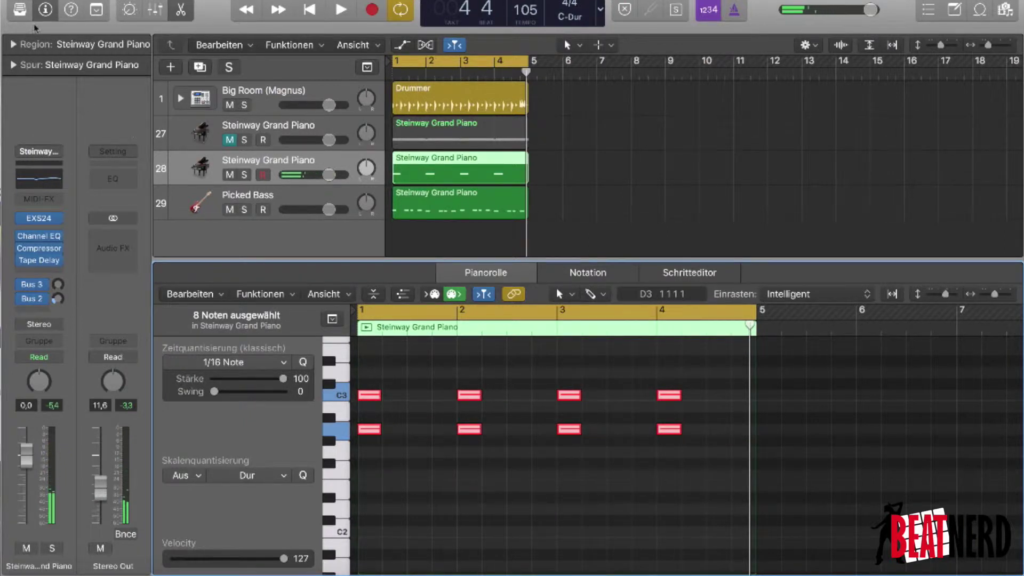
# Change the duplicated piano track's instrument to the Marimba sound from the Mallet category
pyautogui.click(19, 10)
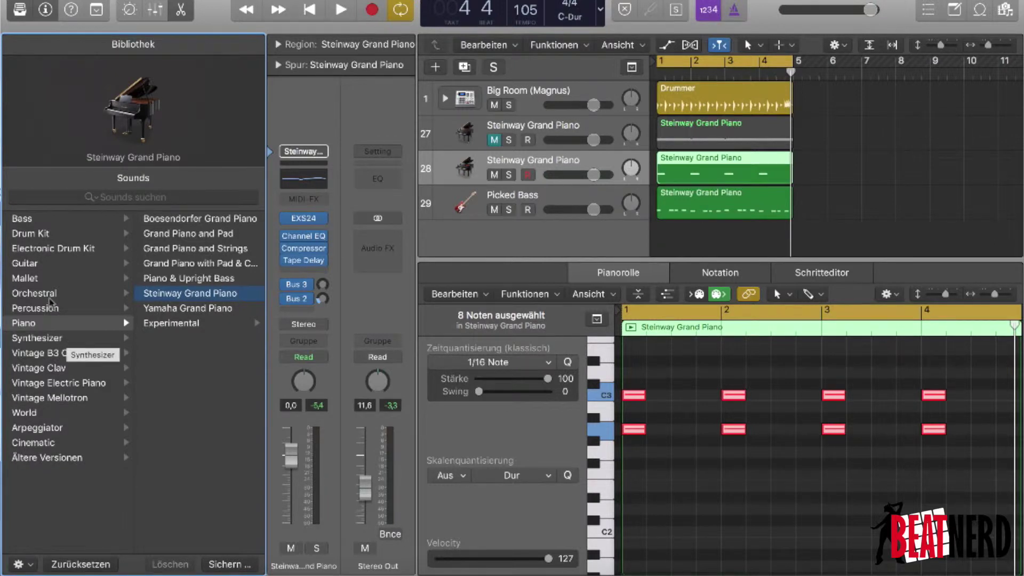
pyautogui.click(40, 280)
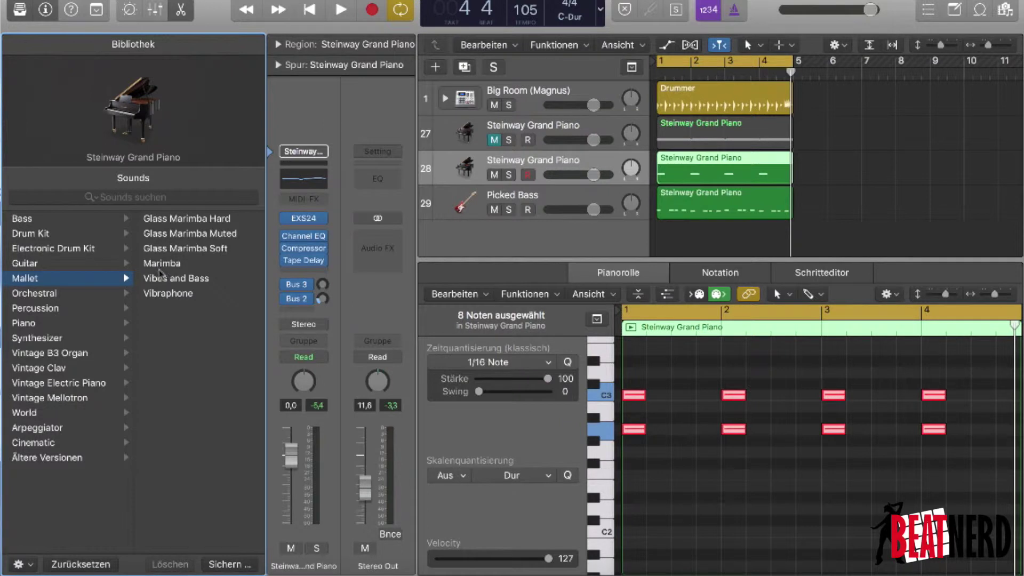
pyautogui.click(160, 264)
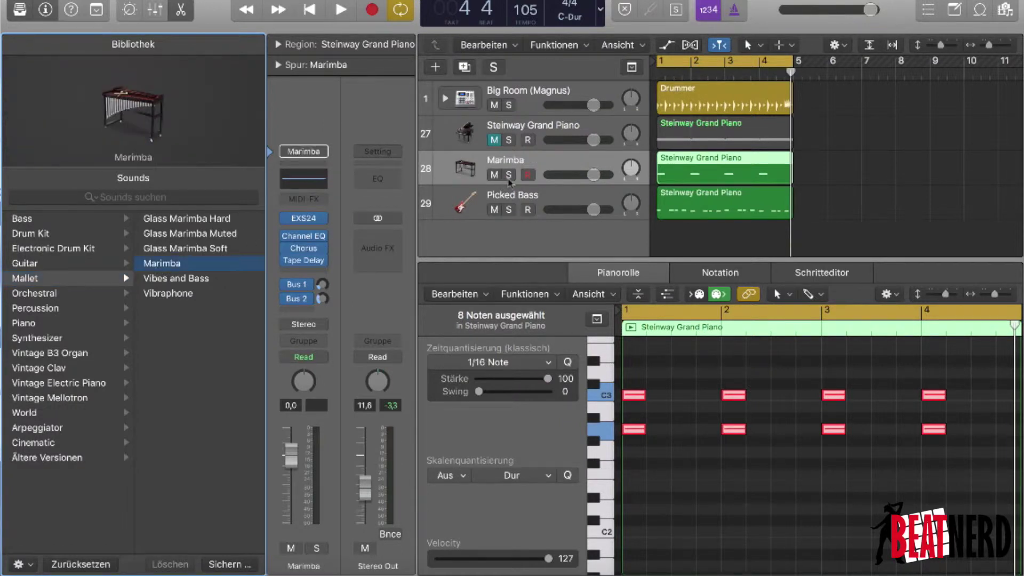
# Solo the Marimba track and listen briefly to its chords
pyautogui.click(509, 180)
pyautogui.press('space')
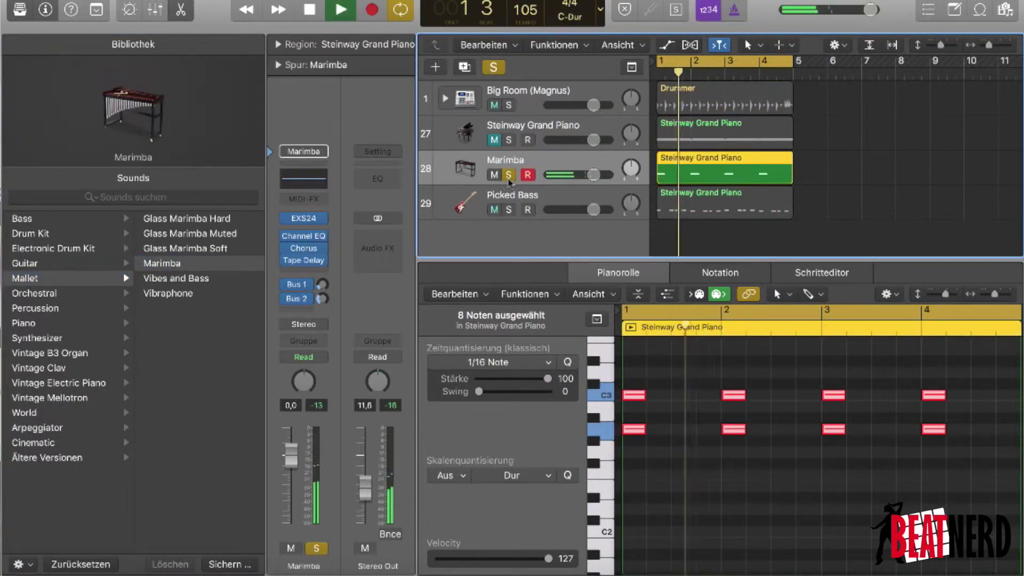
pyautogui.press('space')
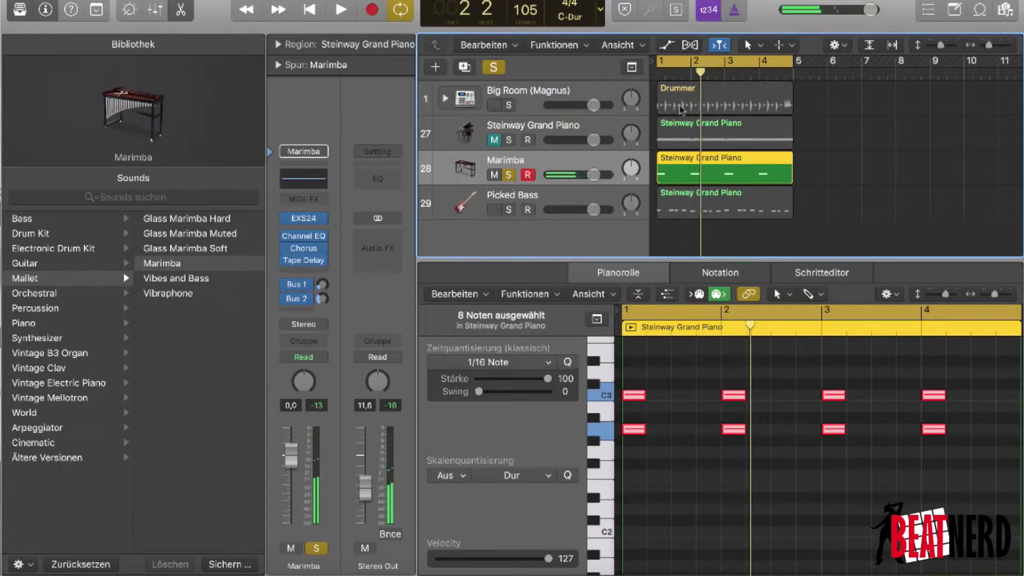
# Move all eight marimba notes one beat later, onto beat two of each bar, and play the result
pyautogui.scroll(-5, 643, 395)
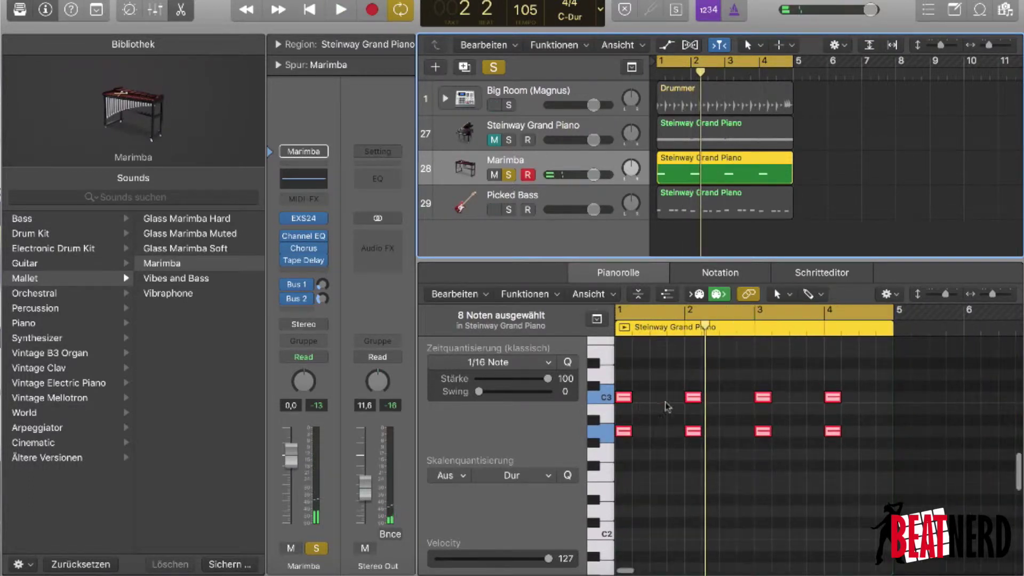
pyautogui.scroll(1, 650, 378)
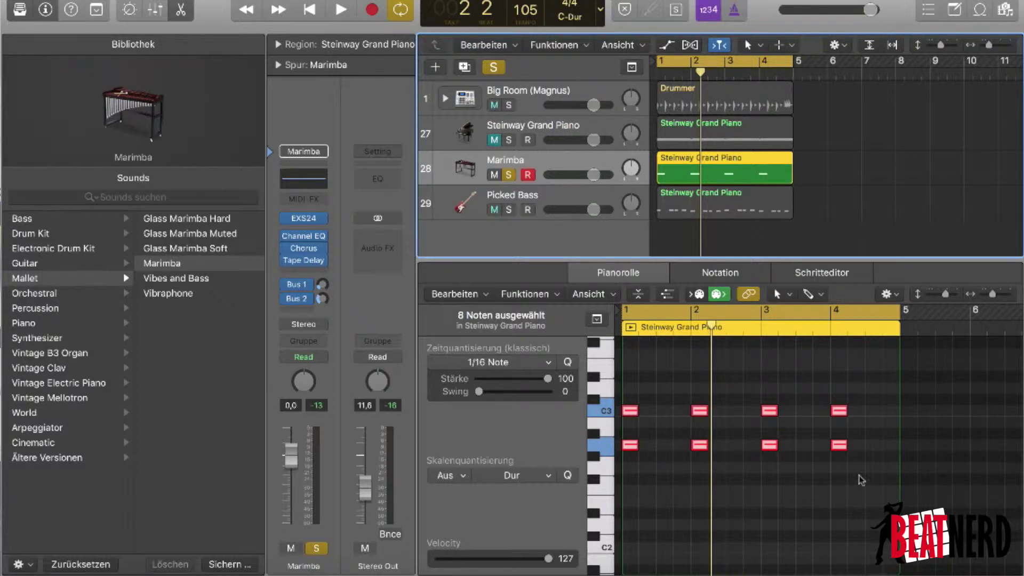
pyautogui.moveTo(850, 494); pyautogui.dragTo(647, 412)
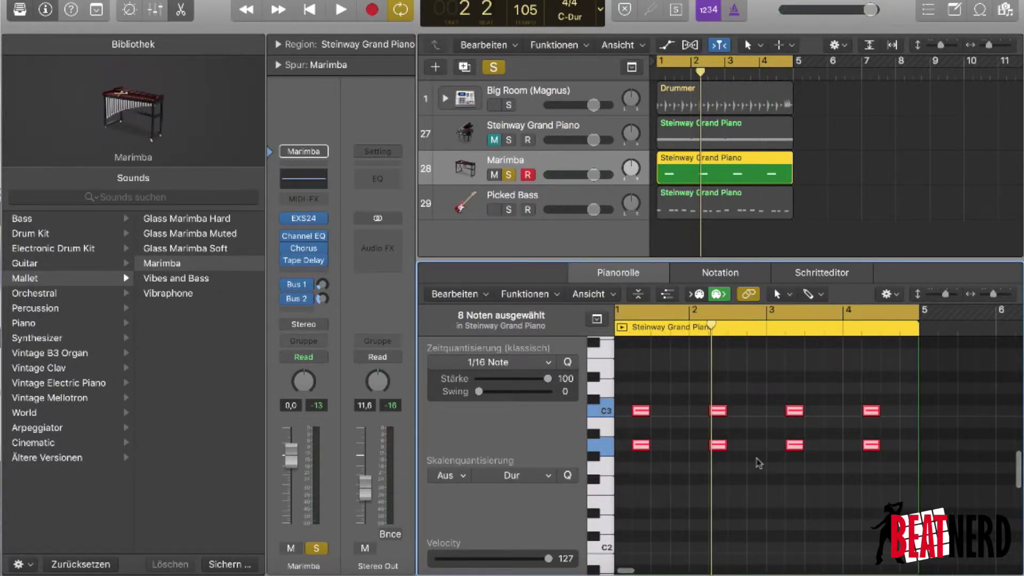
pyautogui.press('space')
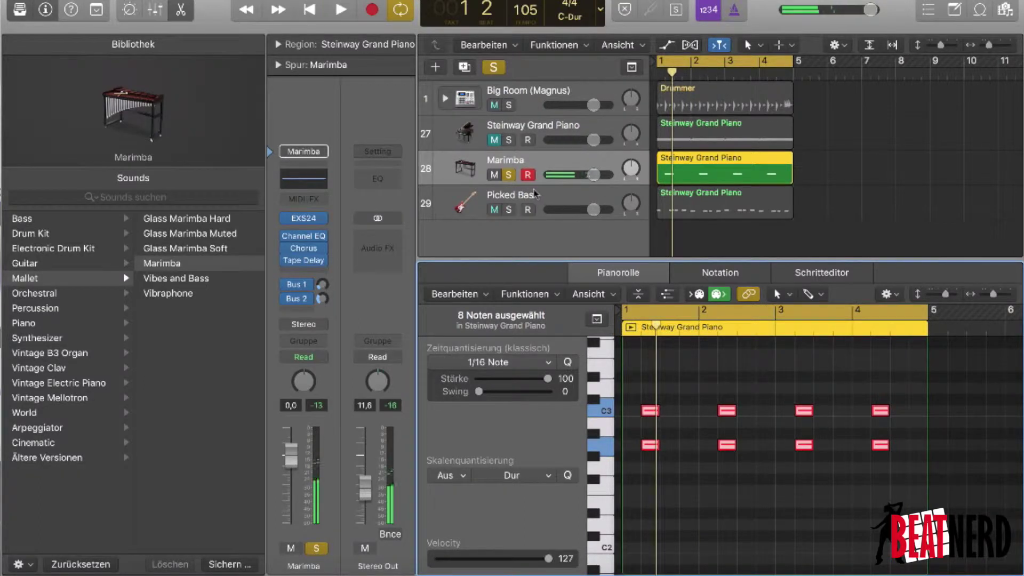
# Solo the Picked Bass track as well and listen to it together with the marimba
pyautogui.click(509, 209)
pyautogui.press('space')
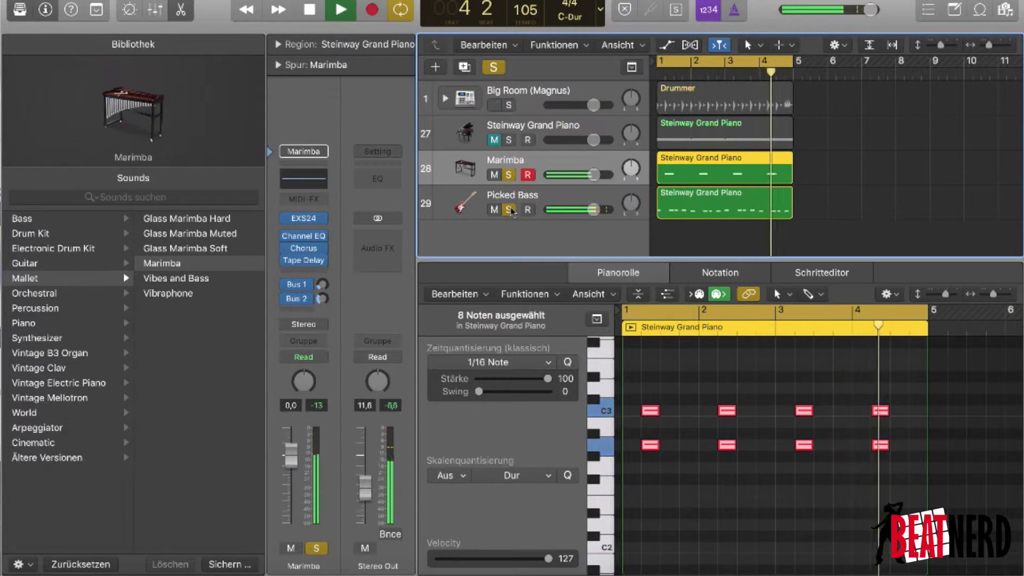
pyautogui.press('space')
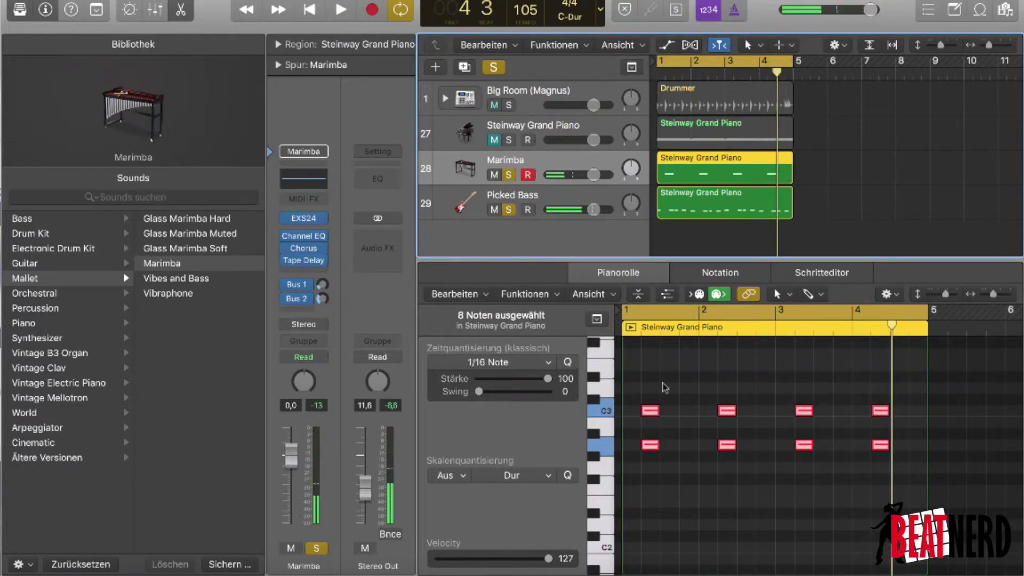
# Hide the sound library and shorten all eight marimba notes to about half a beat
pyautogui.moveTo(654, 377); pyautogui.dragTo(887, 466)
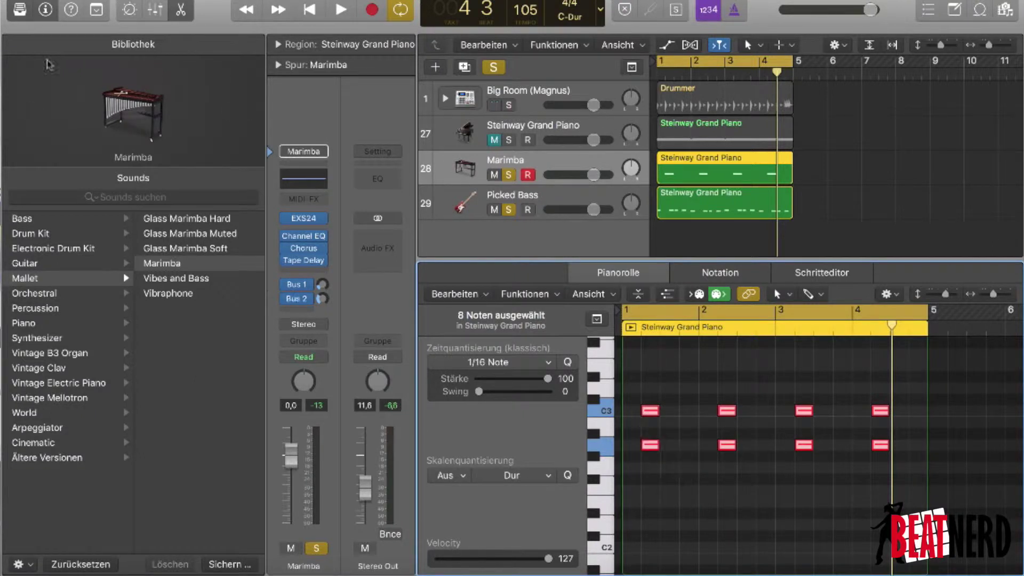
pyautogui.click(20, 10)
pyautogui.moveTo(392, 412); pyautogui.dragTo(378, 414)
pyautogui.press('super+Right')
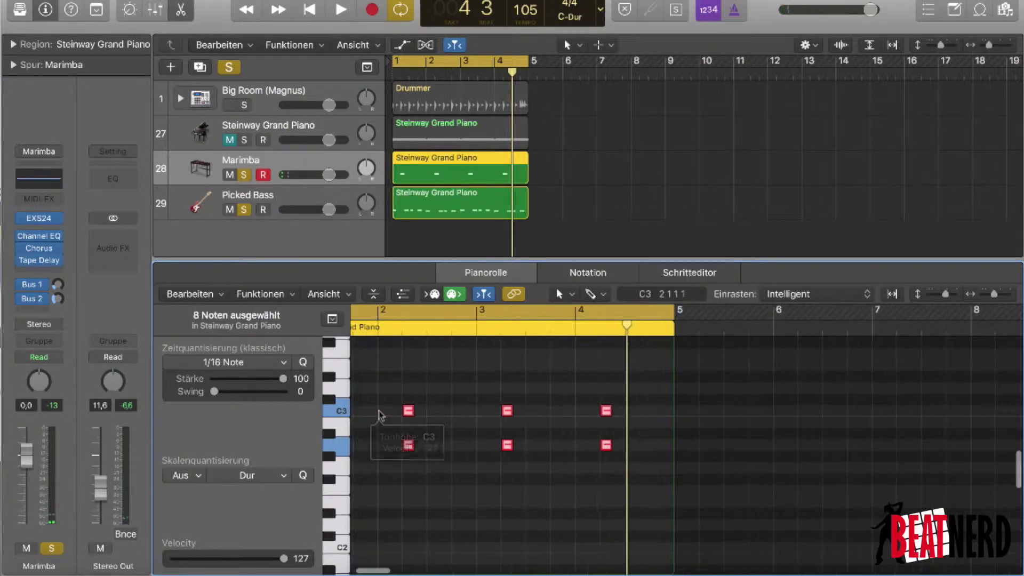
pyautogui.hscroll(-4, 380, 415)
pyautogui.press('super+Right')
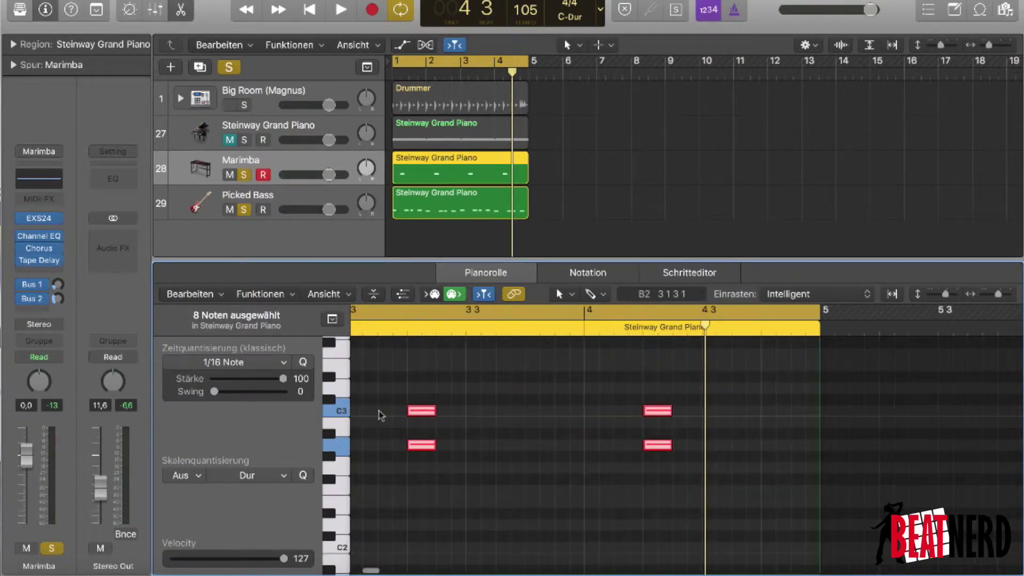
pyautogui.hscroll(-2, 380, 415)
# Copy the marimba notes to beat three and the offbeat after beat four of every bar, and play the pattern
pyautogui.press('space')
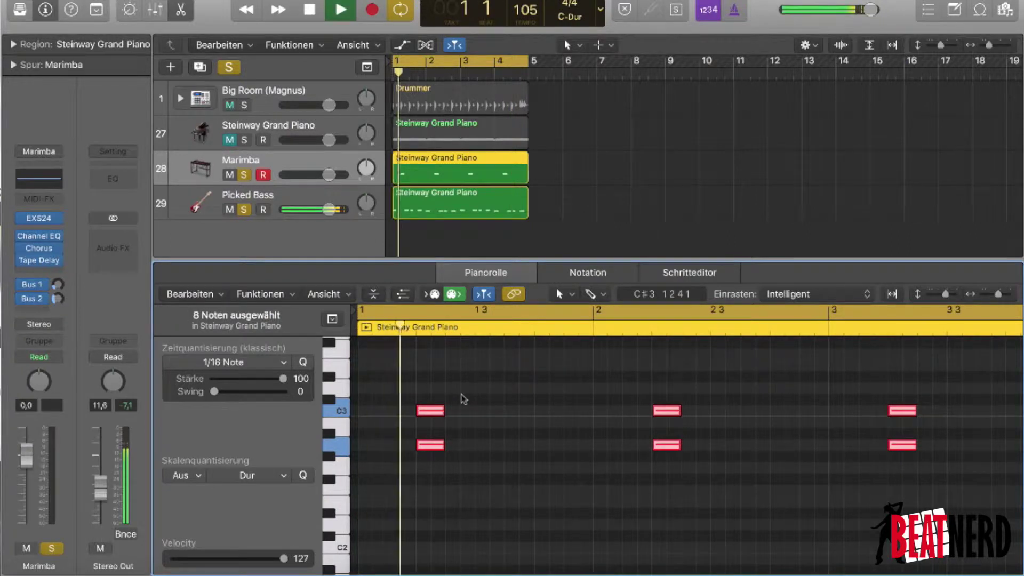
pyautogui.press('space')
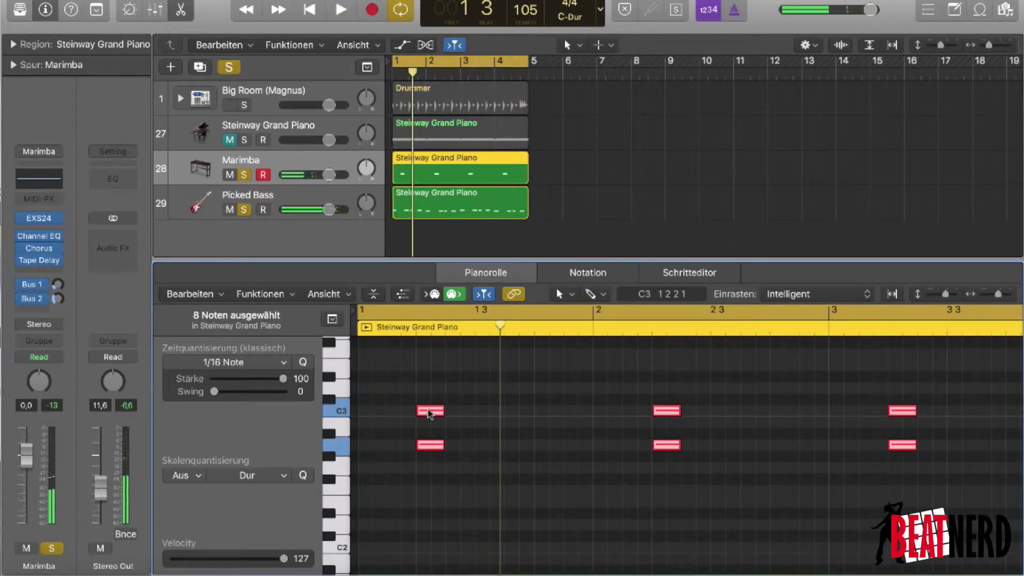
pyautogui.moveTo(429, 414); pyautogui.dragTo(576, 412)
pyautogui.press('space')
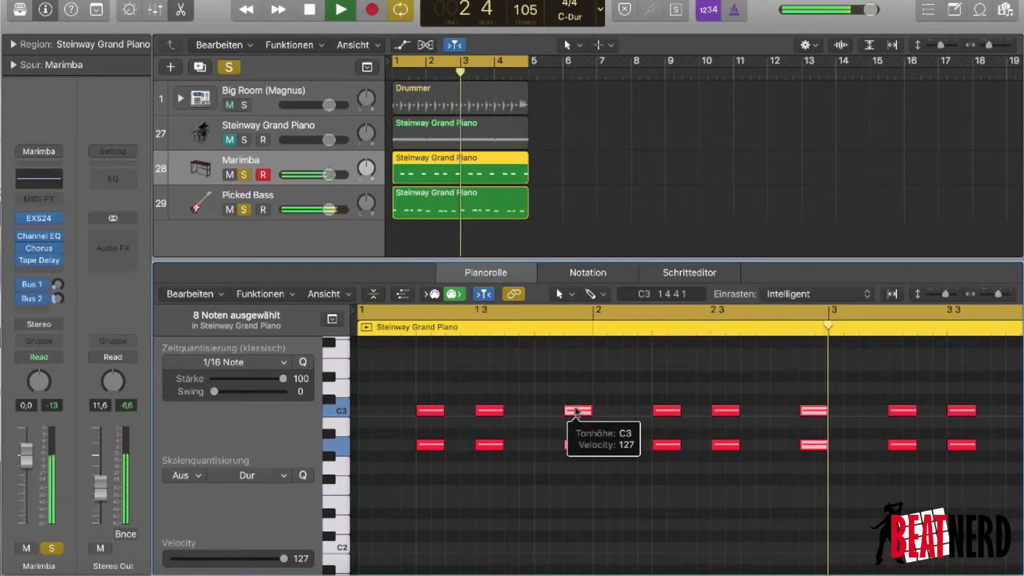
pyautogui.press('space')
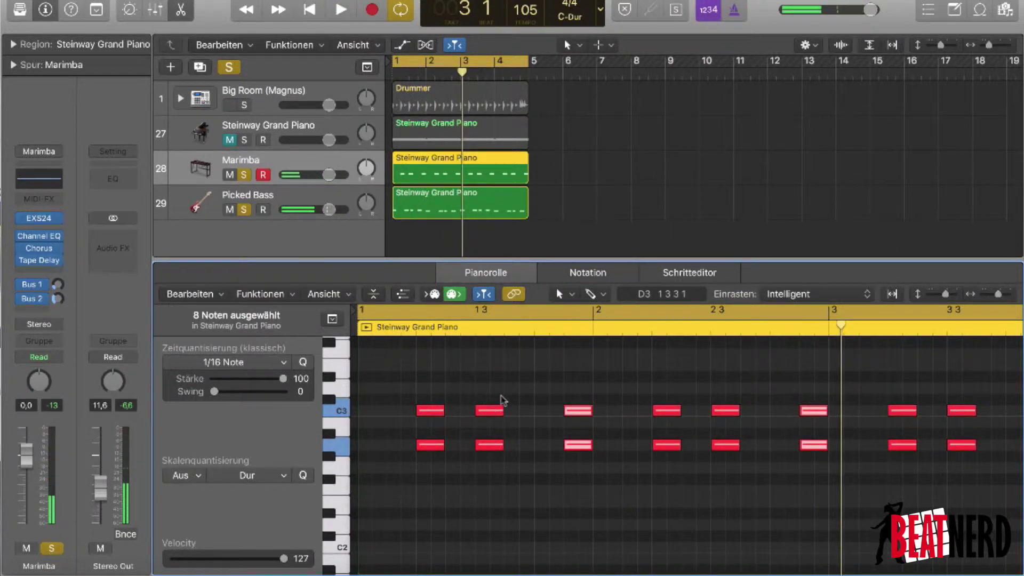
# Undo the last note copy and rearrange the added chords onto the offbeats after beats three and four of every bar
pyautogui.press('super+z')
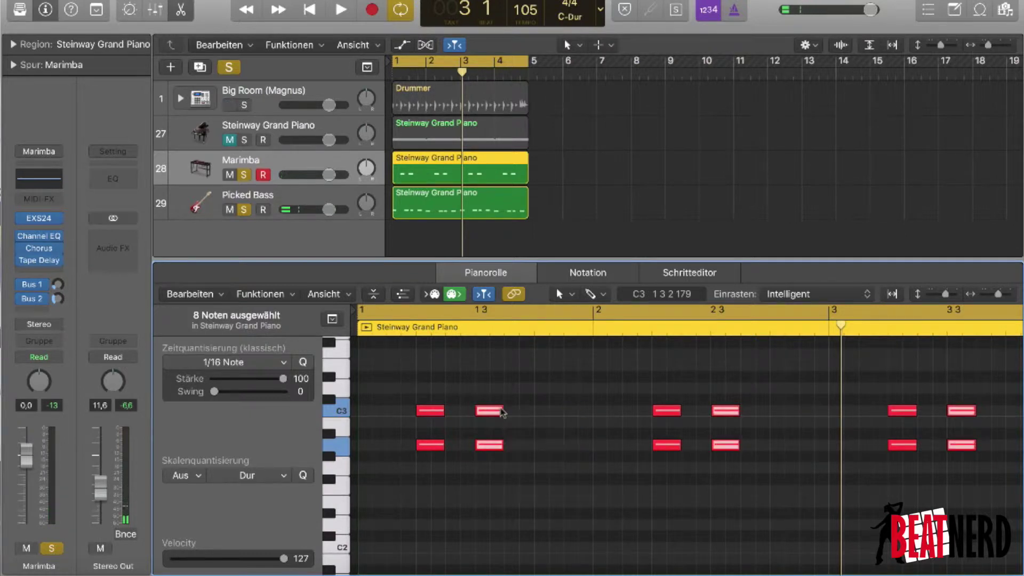
pyautogui.moveTo(487, 411); pyautogui.dragTo(573, 414)
pyautogui.press('space')
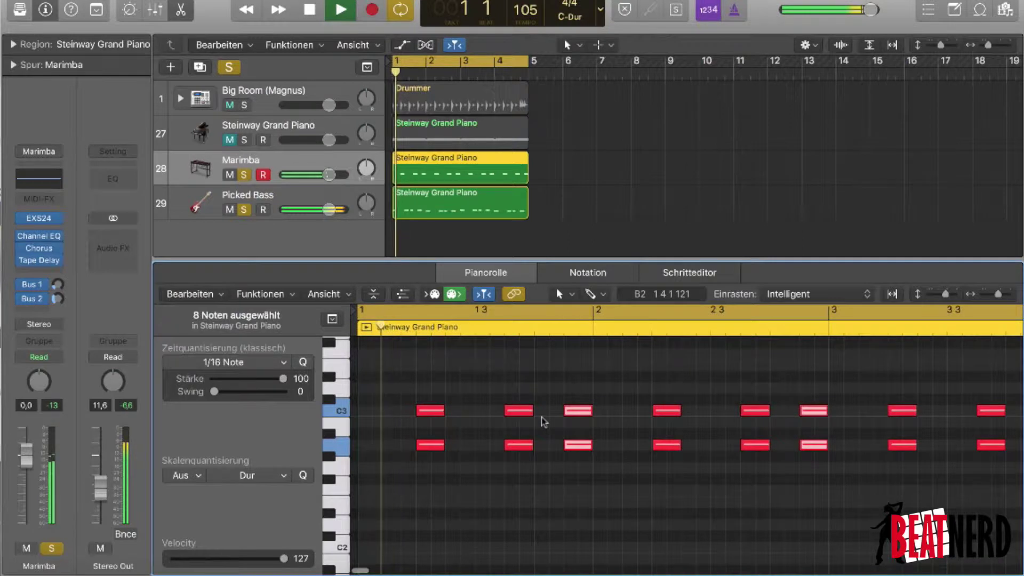
pyautogui.press('space')
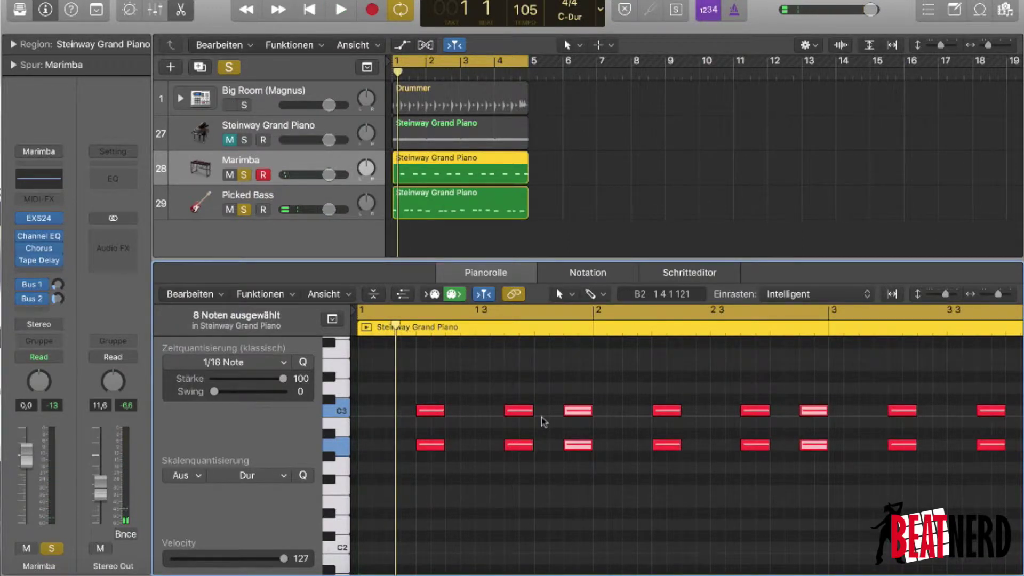
# Turn off solo on all tracks and play the marimba together with the drums and bass
pyautogui.keyDown('alt'); pyautogui.click(245, 210); pyautogui.keyUp('alt')
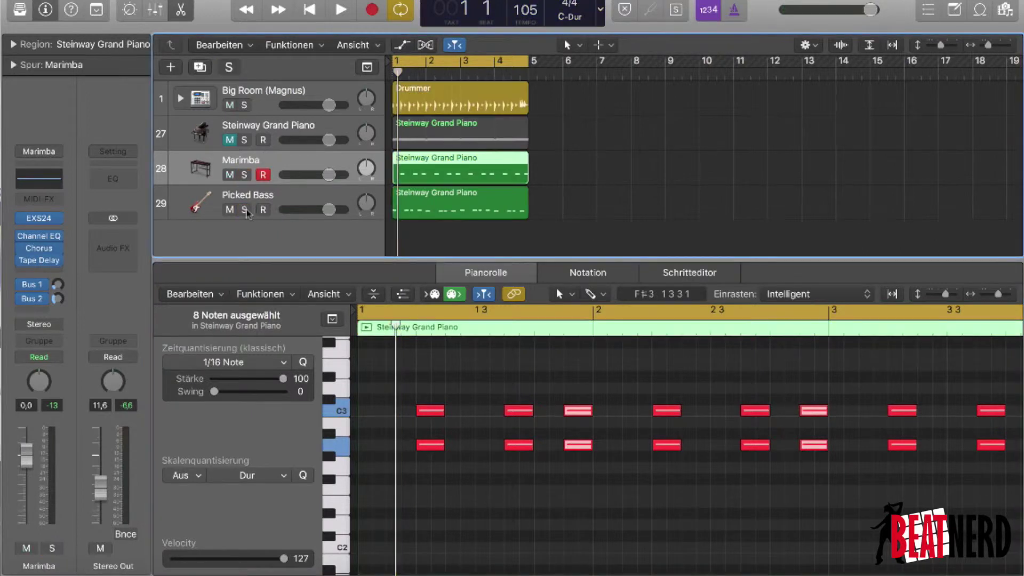
pyautogui.press('space')
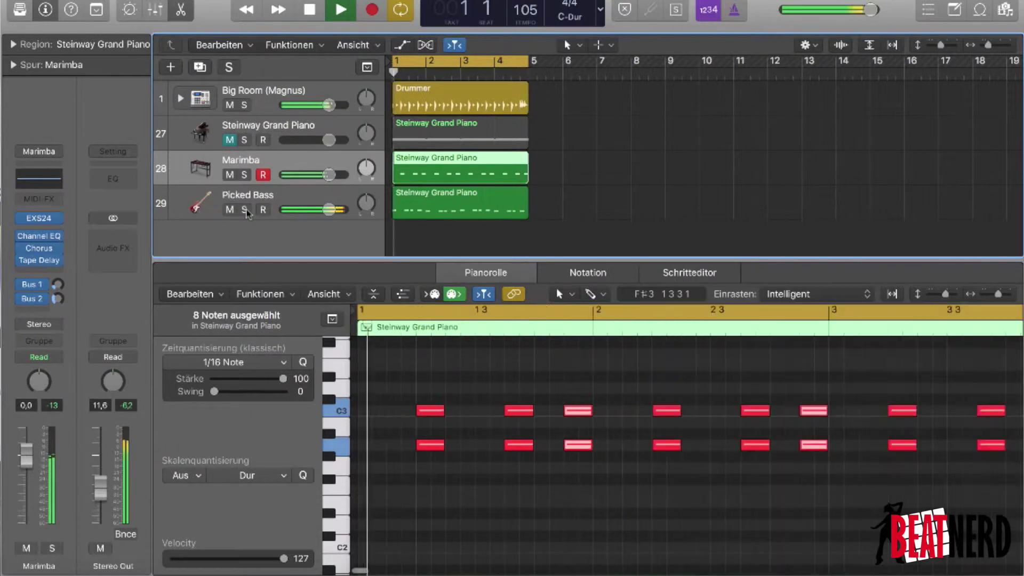
pyautogui.press('space')
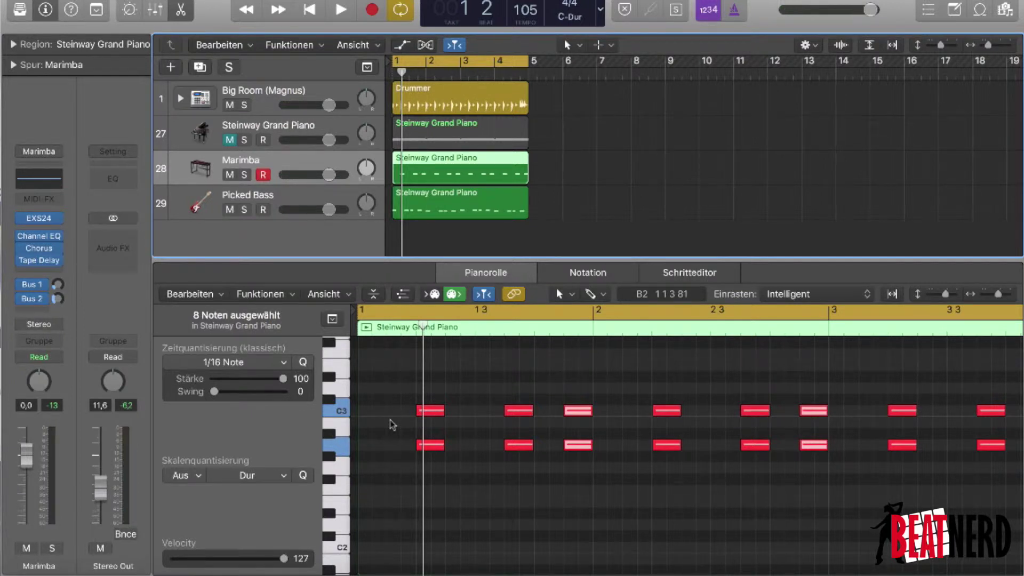
# Add a stereo Stereo Delay with its default setting to the marimba track, play the beat with it, and close the effect window
pyautogui.click(43, 273)
pyautogui.moveTo(54, 348)
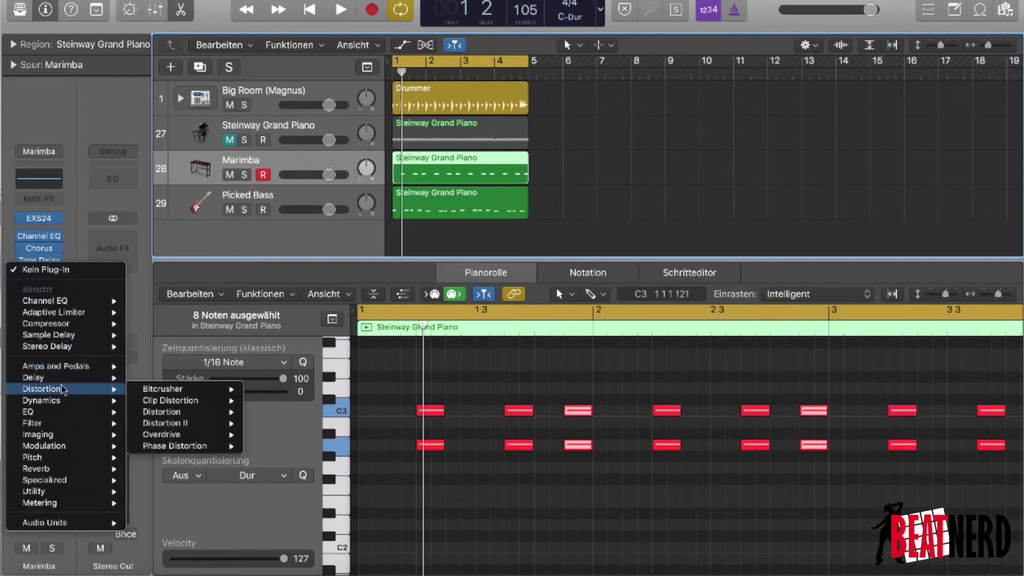
pyautogui.moveTo(75, 379)
pyautogui.moveTo(220, 414)
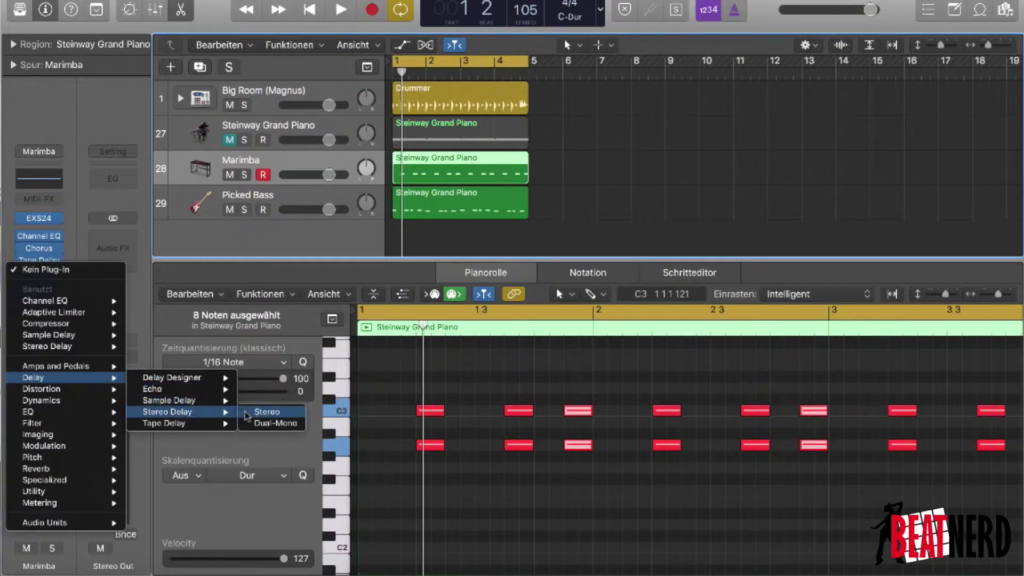
pyautogui.click(259, 414)
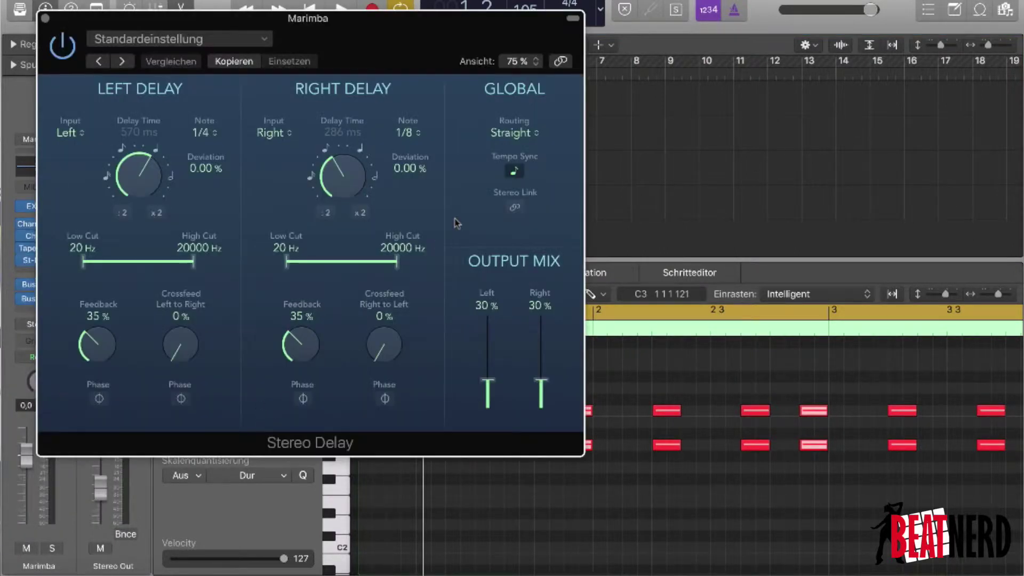
pyautogui.press('space')
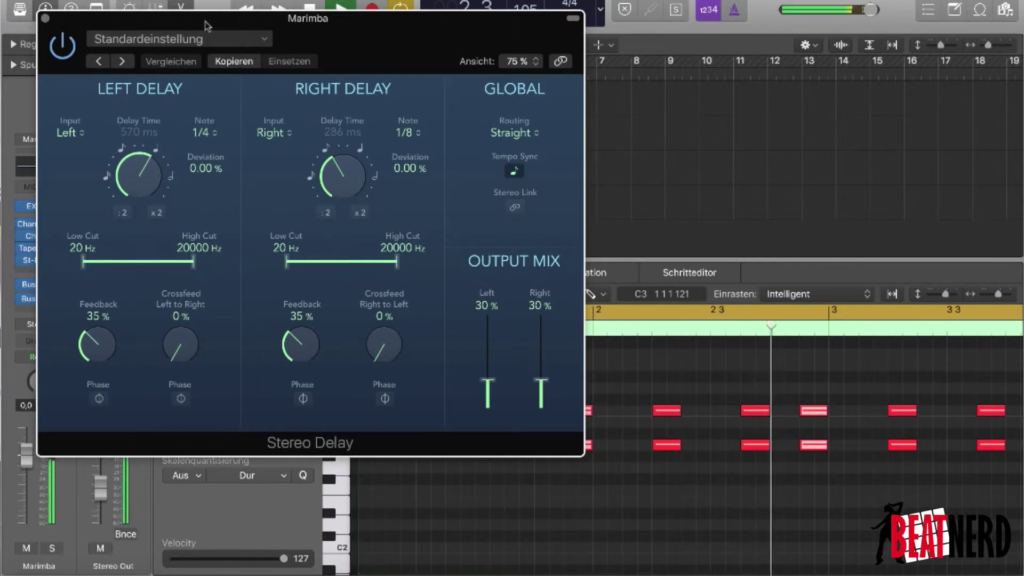
pyautogui.click(45, 19)
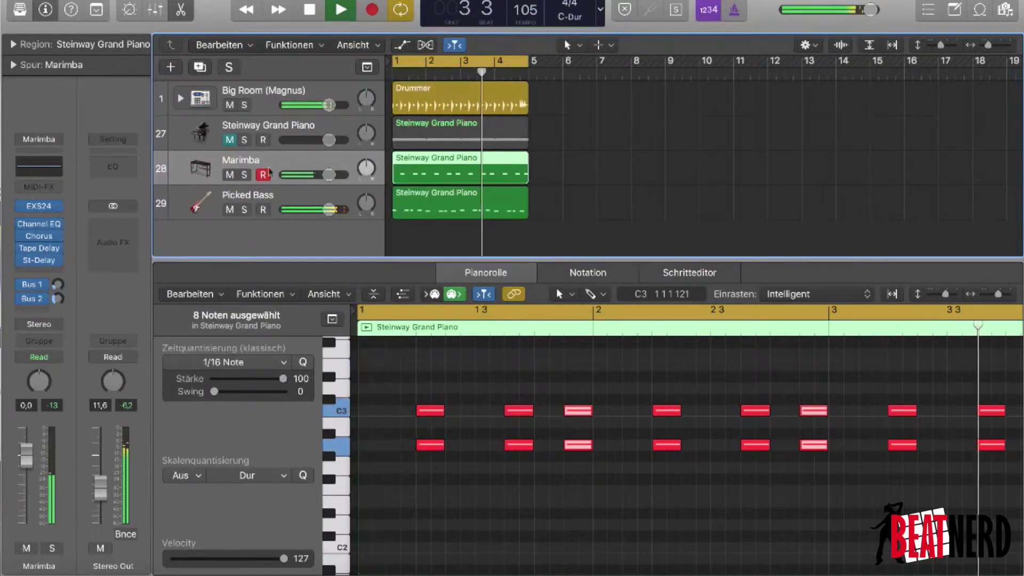
# Lower the Picked Bass track's volume to -7.8 dB during playback, and stop
pyautogui.click(233, 199)
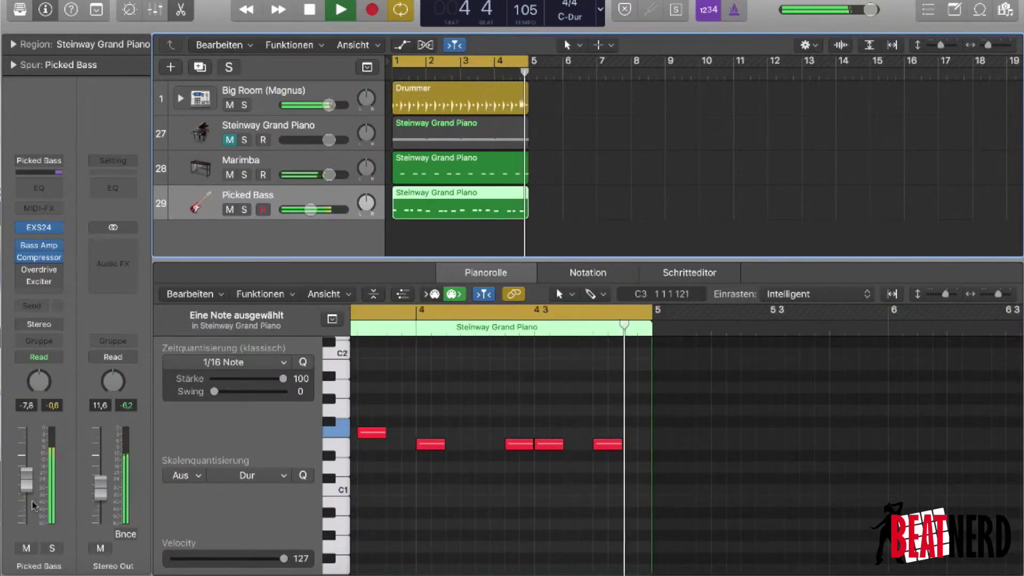
pyautogui.press('space')
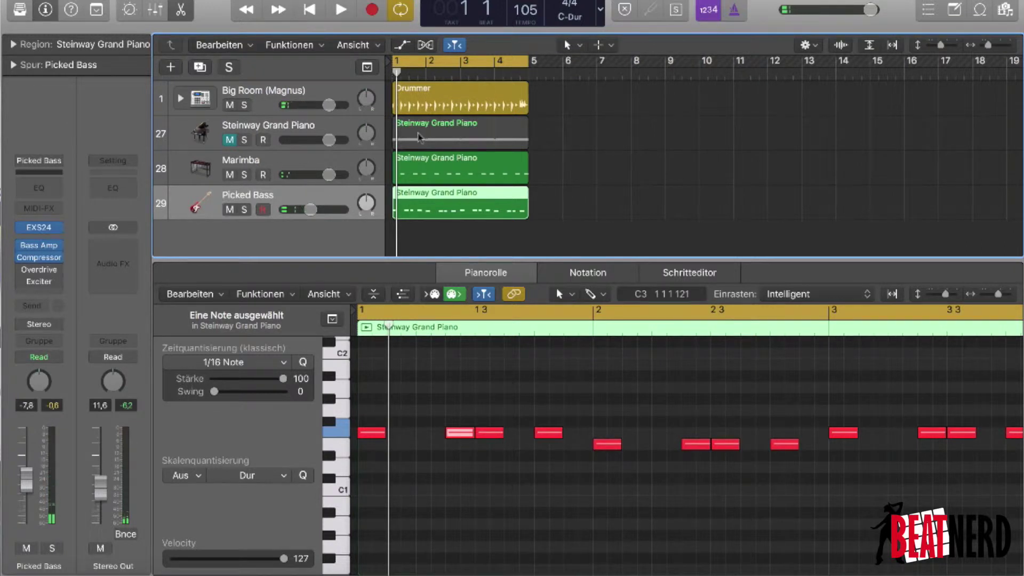
# Listen to the marimba and drums with the Picked Bass muted, and unmute the bass after stopping
pyautogui.click(415, 178)
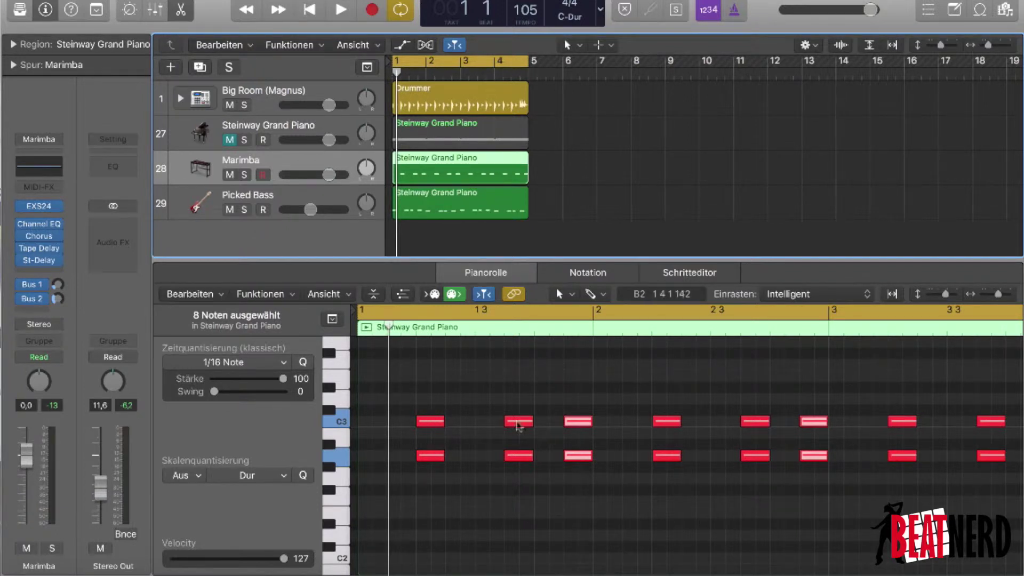
pyautogui.click(430, 423)
pyautogui.click(230, 209)
pyautogui.press('space')
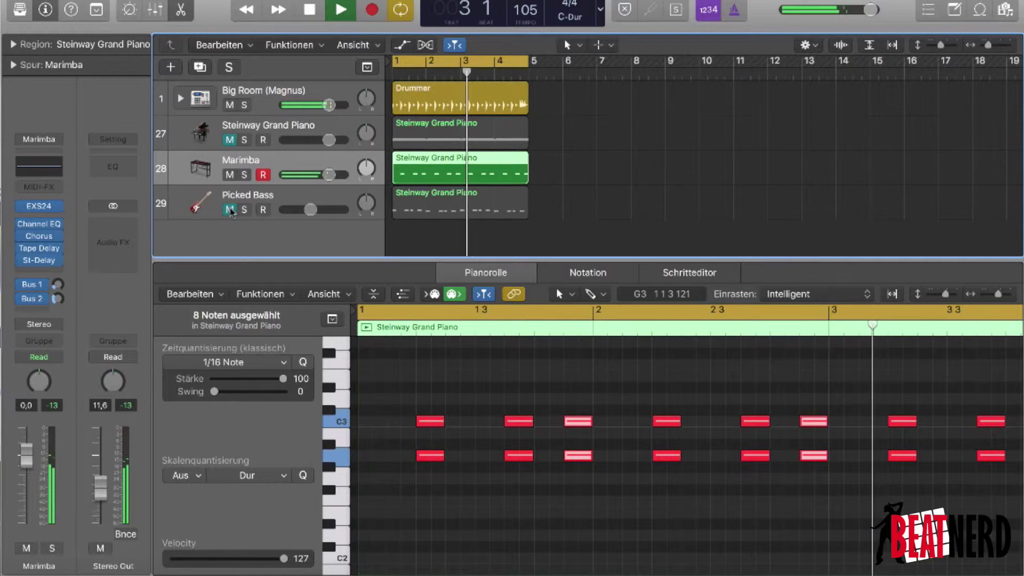
pyautogui.press('space')
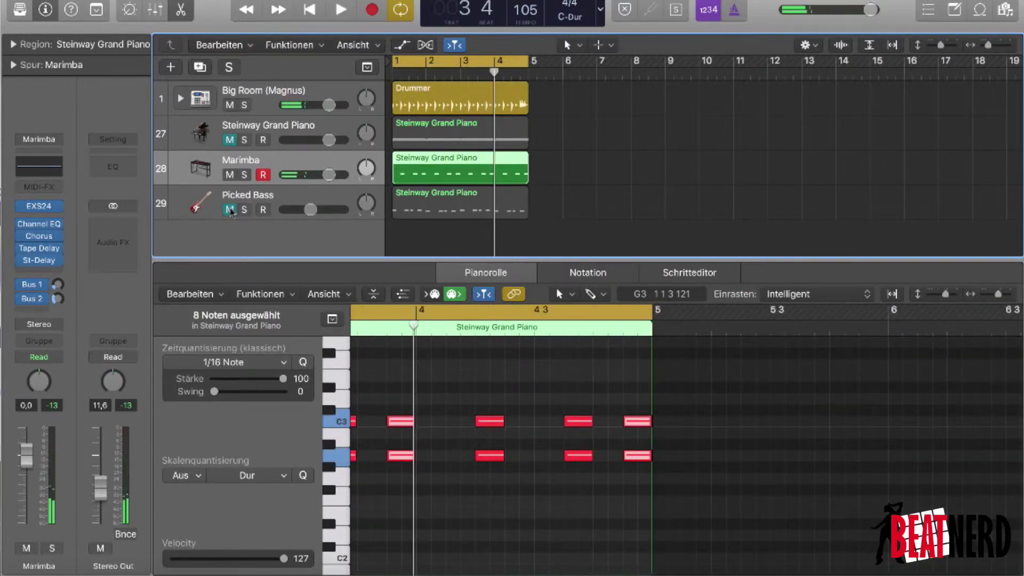
pyautogui.click(231, 210)
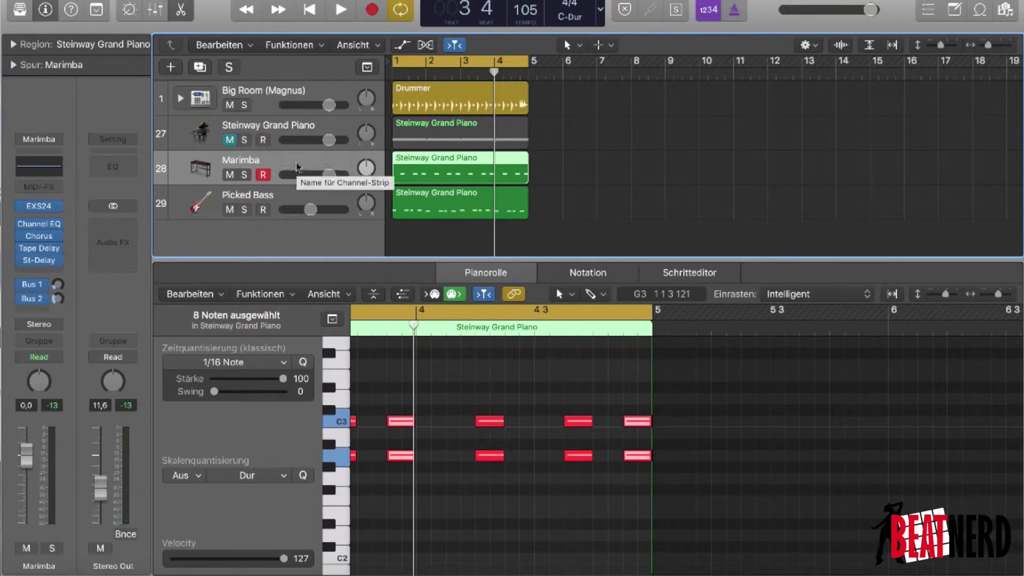
# Duplicate the Steinway Grand Piano track and copy its chord region onto the new track
pyautogui.click(247, 127)
pyautogui.click(202, 68)
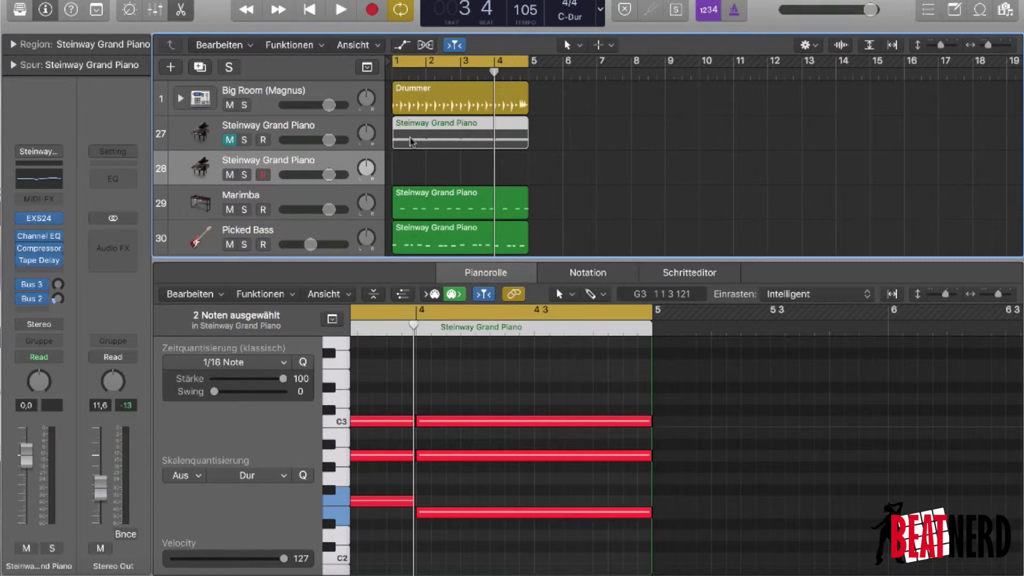
pyautogui.moveTo(411, 143); pyautogui.dragTo(411, 177)
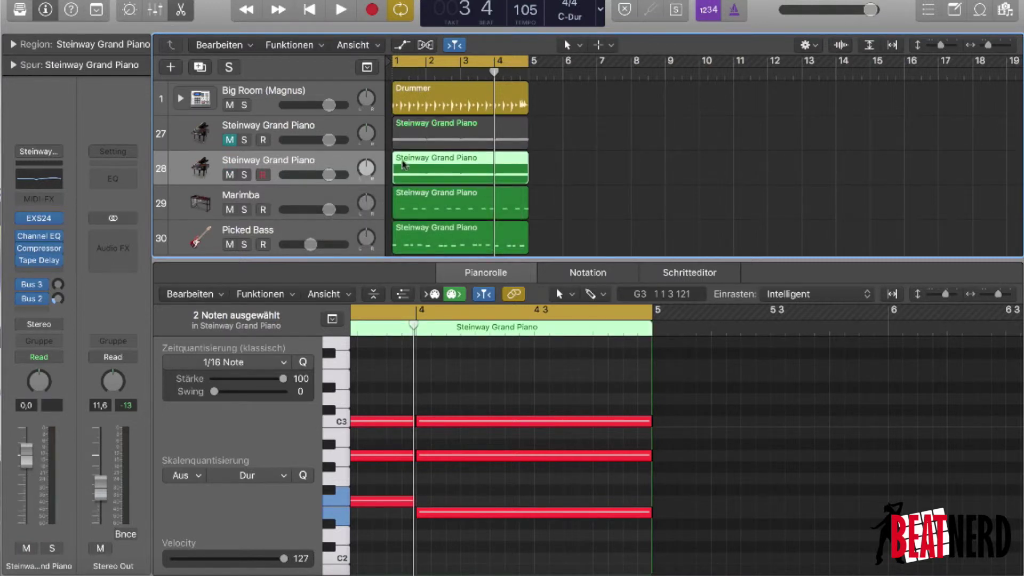
# Delete all notes in the copied piano region except the C3 note in bar one
pyautogui.scroll(-3, 428, 386)
pyautogui.hscroll(-5, 428, 387)
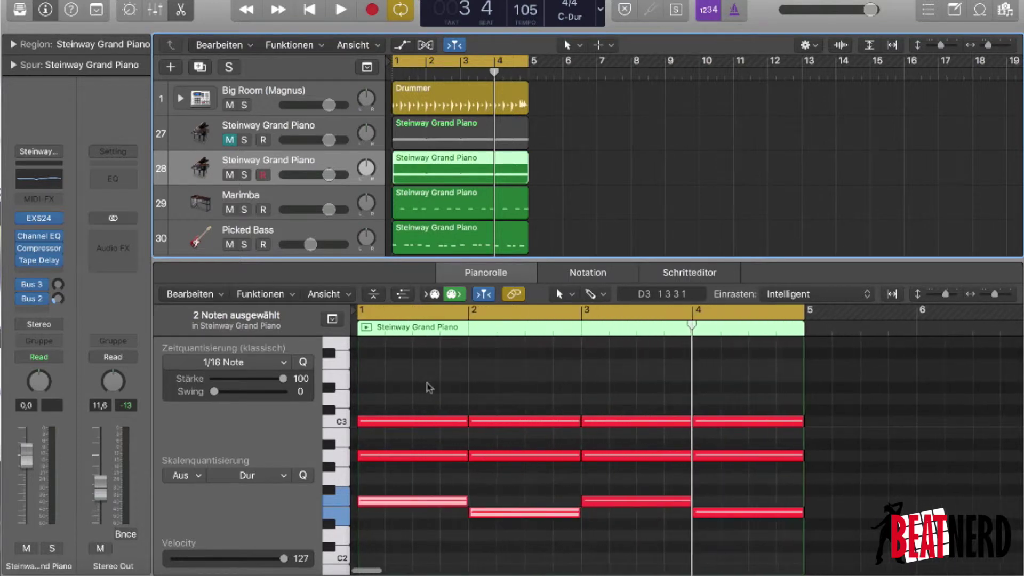
pyautogui.moveTo(852, 377); pyautogui.dragTo(520, 546)
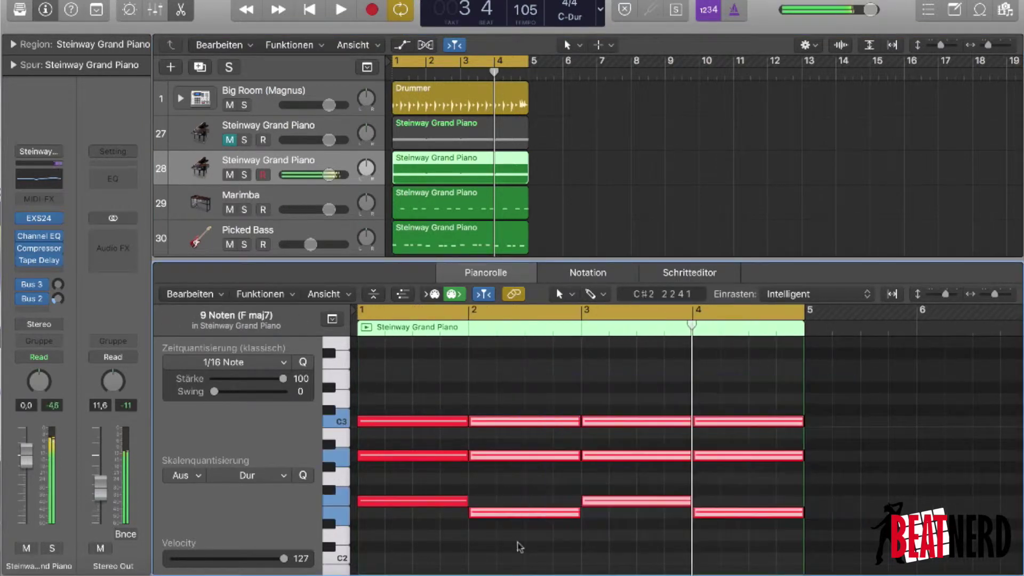
pyautogui.press('Delete')
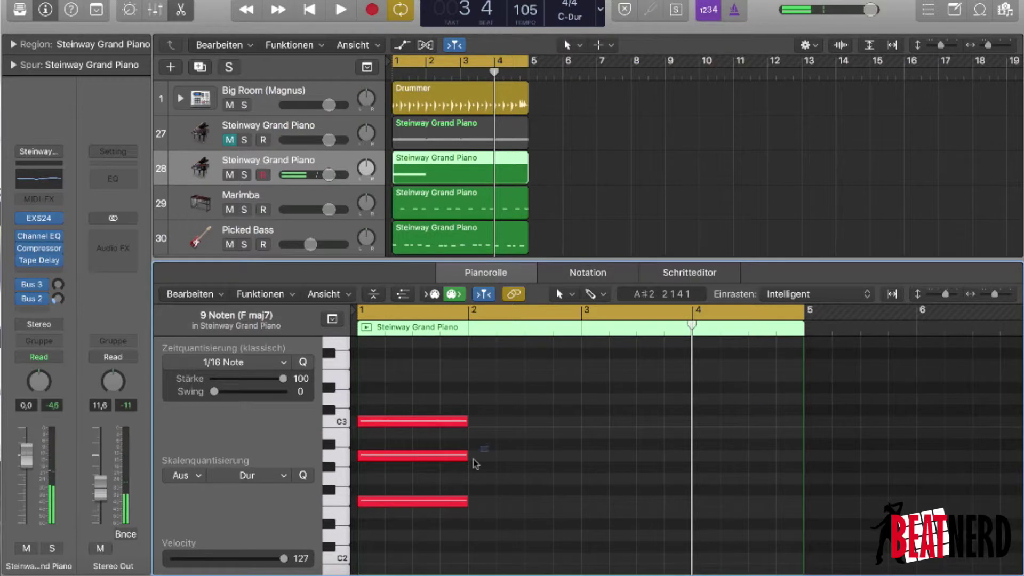
pyautogui.moveTo(483, 448); pyautogui.dragTo(430, 517)
pyautogui.press('Delete')
# Move the remaining note up to C4 at the start of bar one and shorten it to about a sixteenth
pyautogui.scroll(3, 433, 519)
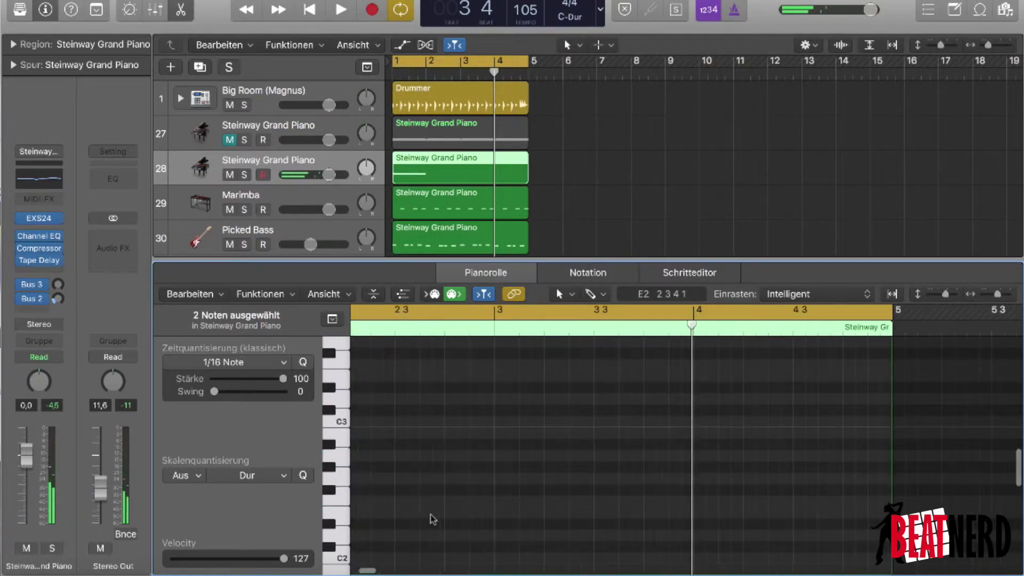
pyautogui.hscroll(-5, 432, 519)
pyautogui.scroll(3, 432, 519)
pyautogui.click(415, 539)
pyautogui.moveTo(416, 540); pyautogui.dragTo(419, 407)
pyautogui.click(419, 407)
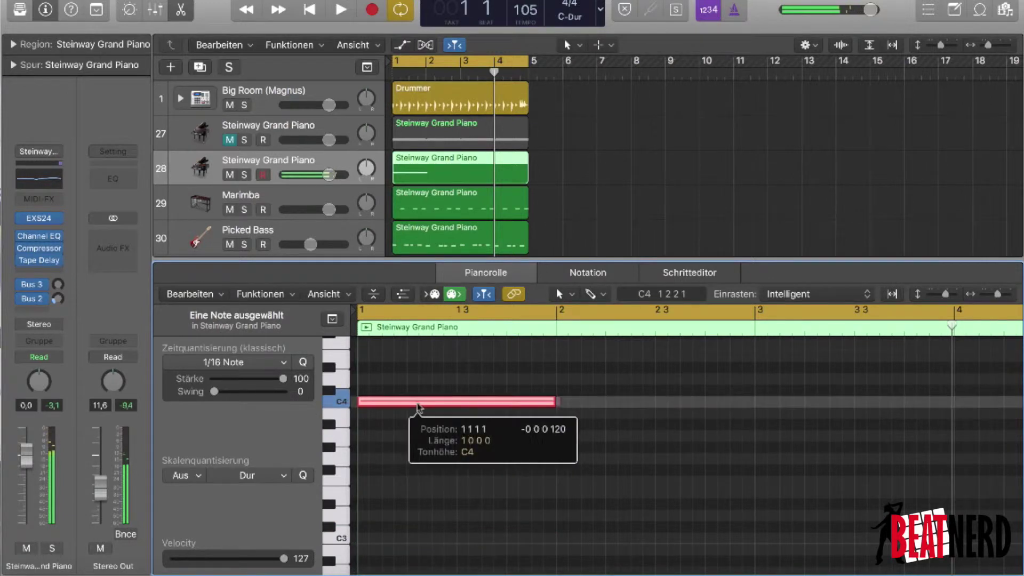
pyautogui.click(551, 402)
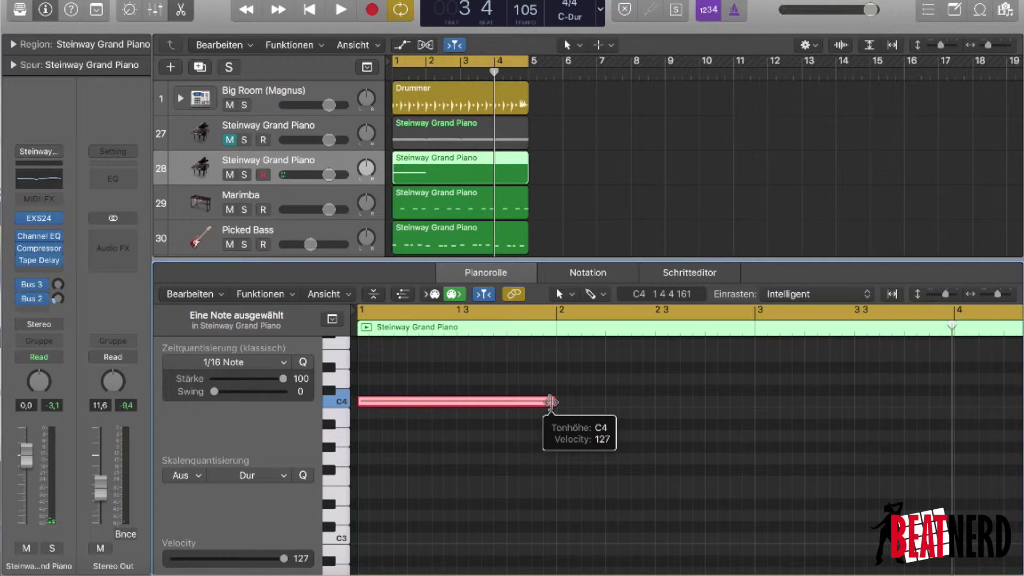
pyautogui.moveTo(551, 402); pyautogui.dragTo(369, 411)
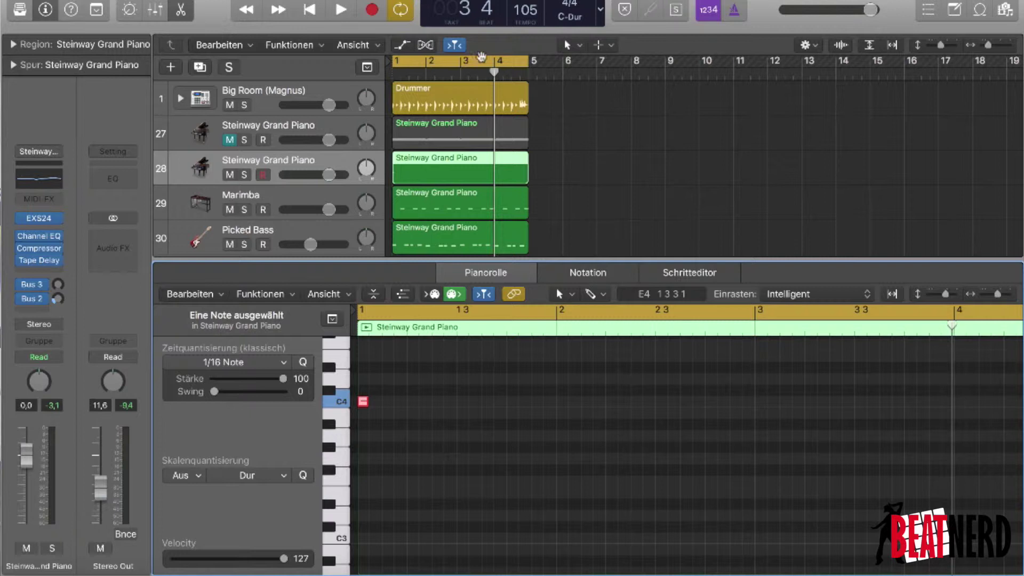
# Shorten the cycle range to bar one and play the loop
pyautogui.moveTo(494, 71); pyautogui.dragTo(442, 71)
pyautogui.moveTo(522, 61); pyautogui.dragTo(427, 61)
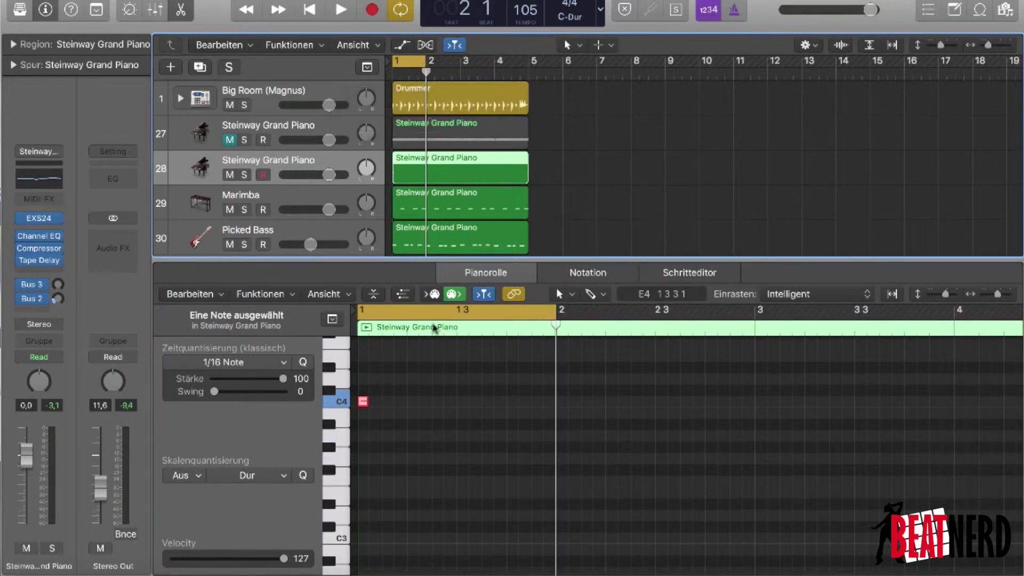
pyautogui.press('space')
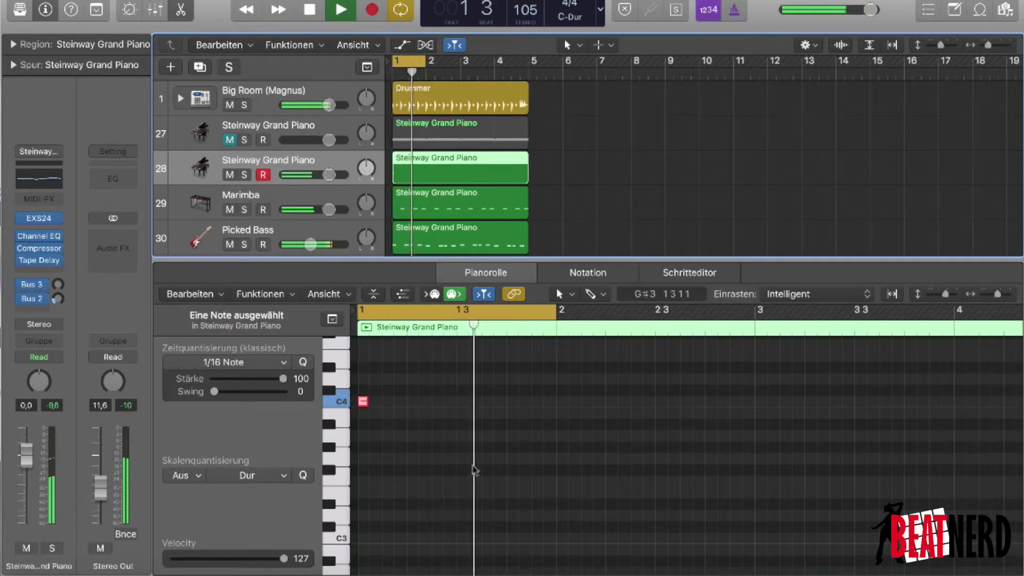
pyautogui.press('space')
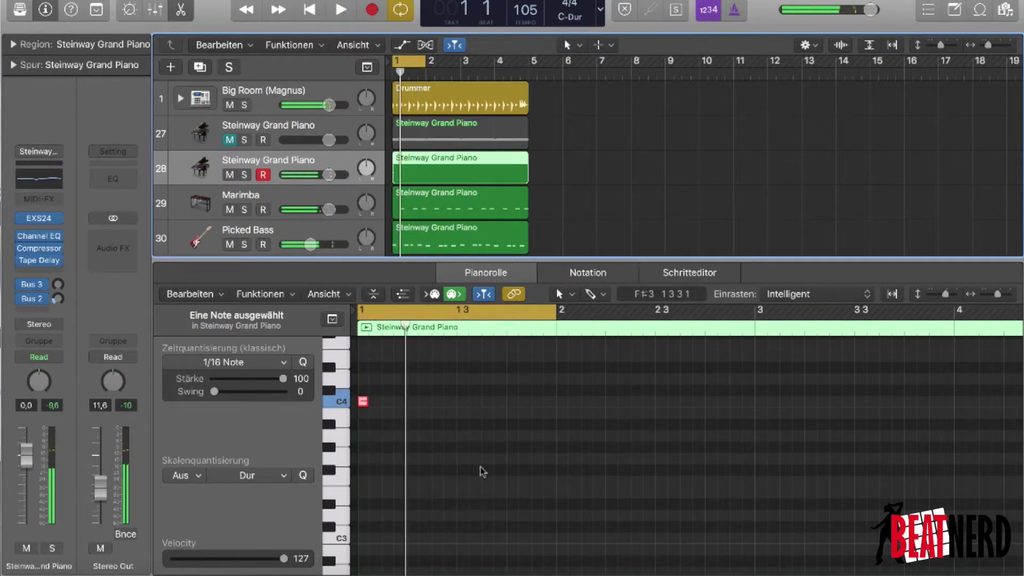
# Copy the C4 note across bar one to form the eight-note melody C4, G3, G3, A3, F3, E3, G3, A3
pyautogui.moveTo(365, 407)
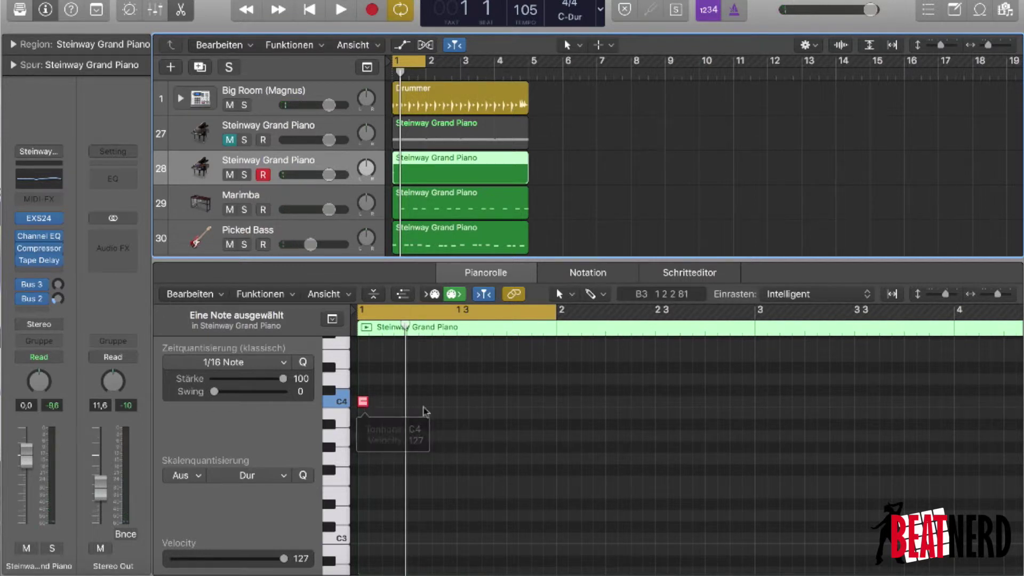
pyautogui.scroll(-2, 423, 407)
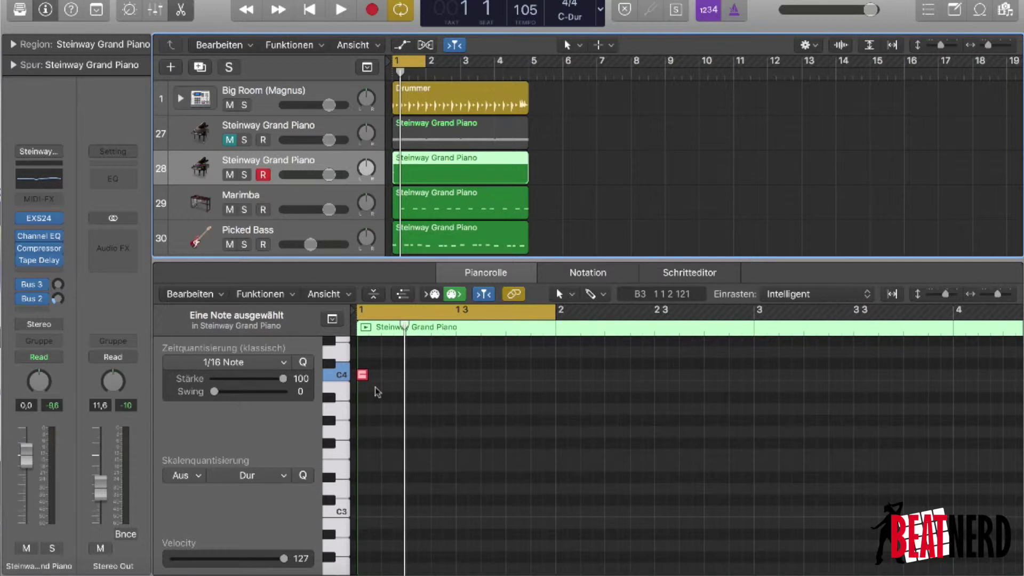
pyautogui.moveTo(363, 379)
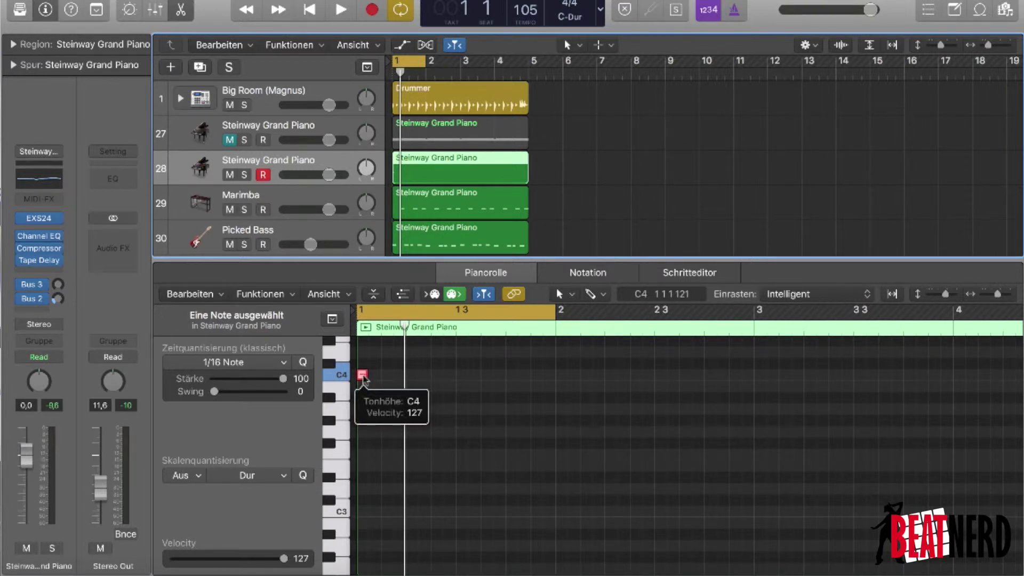
pyautogui.scroll(3, 408, 438)
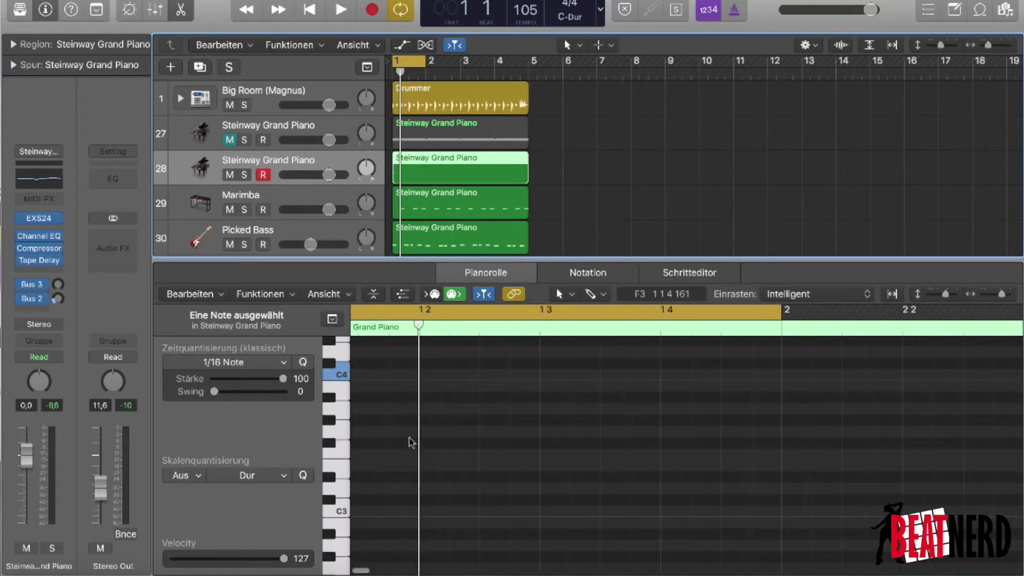
pyautogui.hscroll(-2, 409, 438)
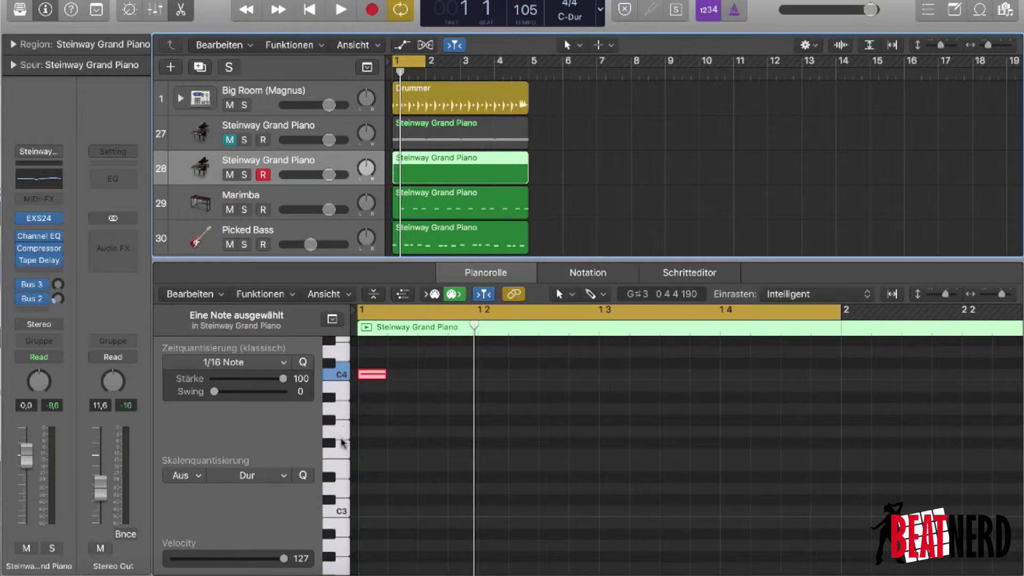
pyautogui.click(344, 486)
pyautogui.click(366, 377)
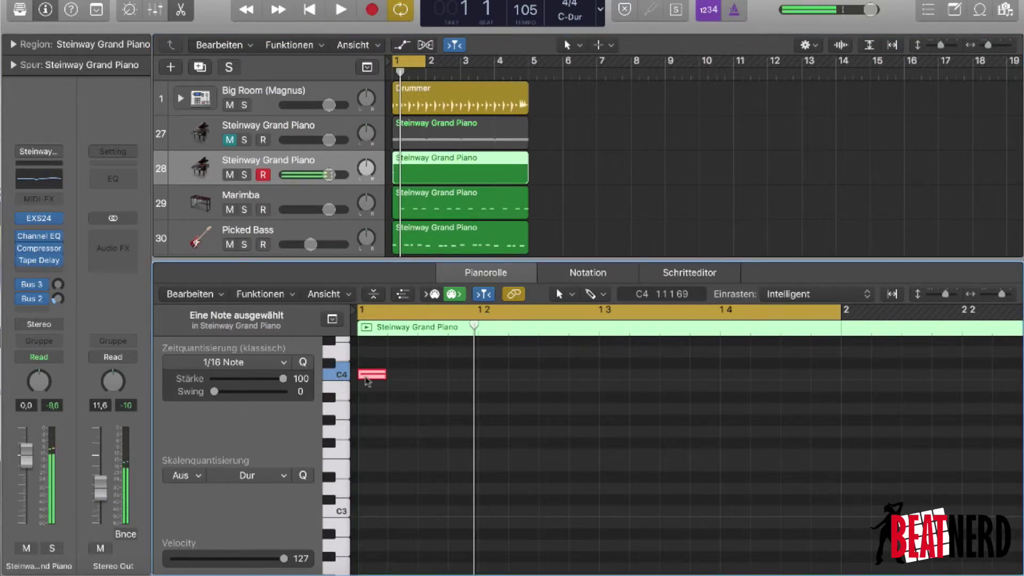
pyautogui.moveTo(367, 381); pyautogui.dragTo(835, 408)
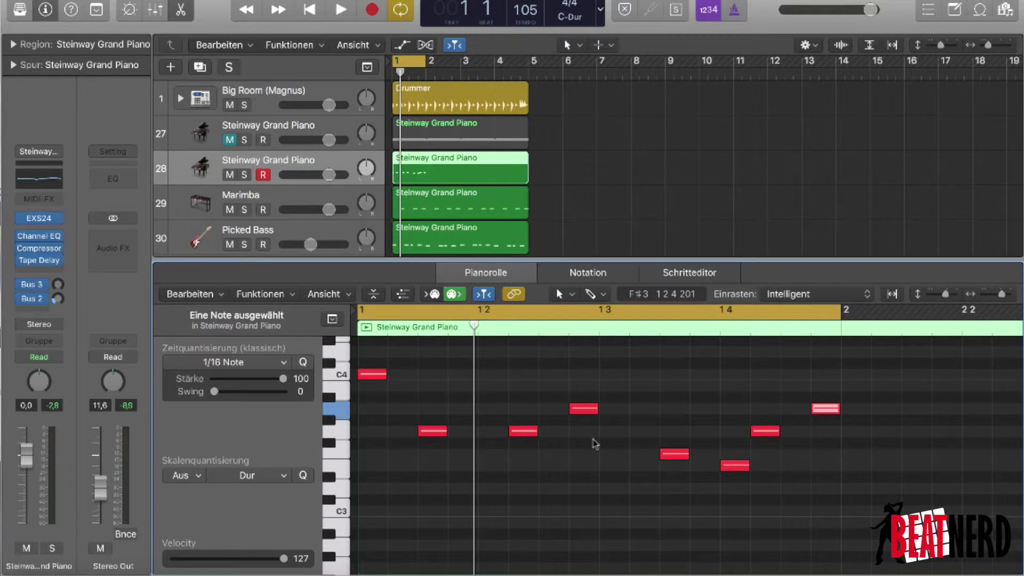
# Play the new piano melody in solo and move its second note, the first G3, to beat two
pyautogui.press('s')
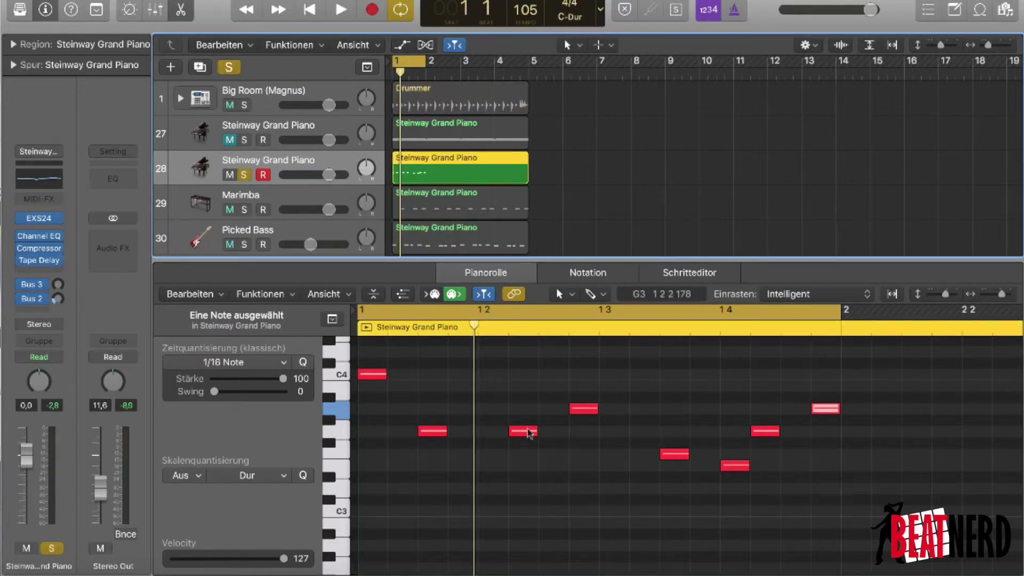
pyautogui.moveTo(528, 433)
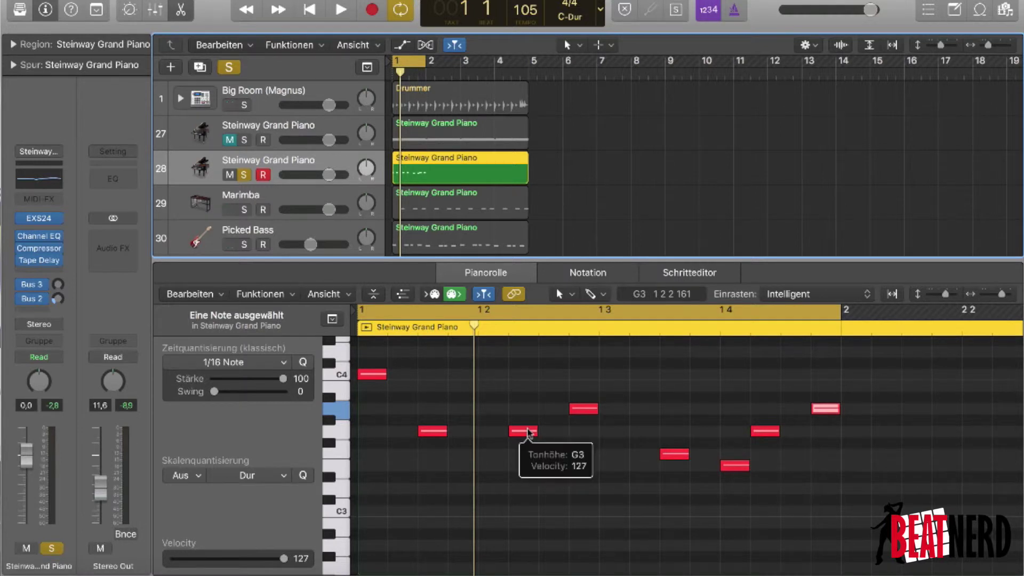
pyautogui.press('space')
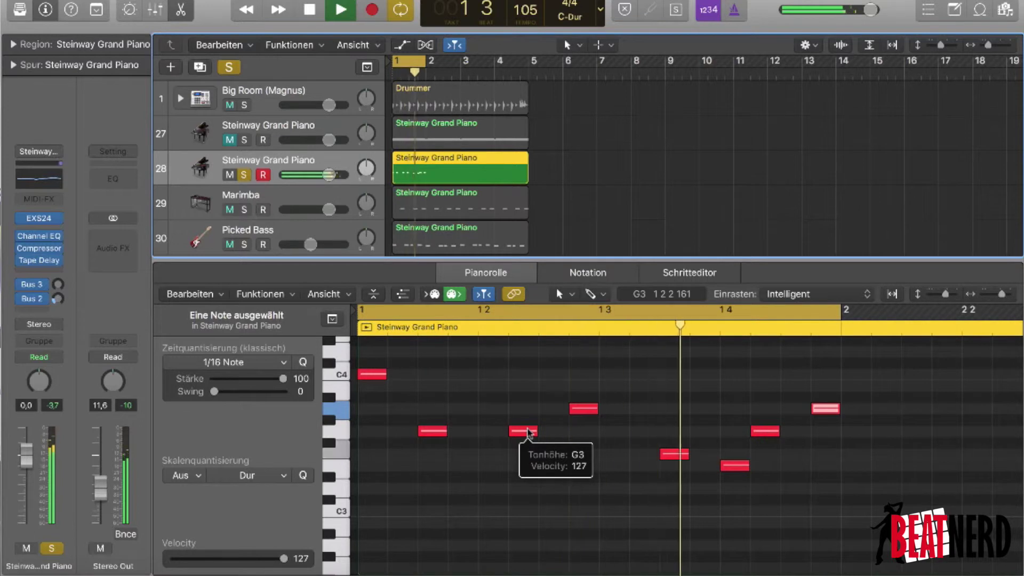
pyautogui.press('space')
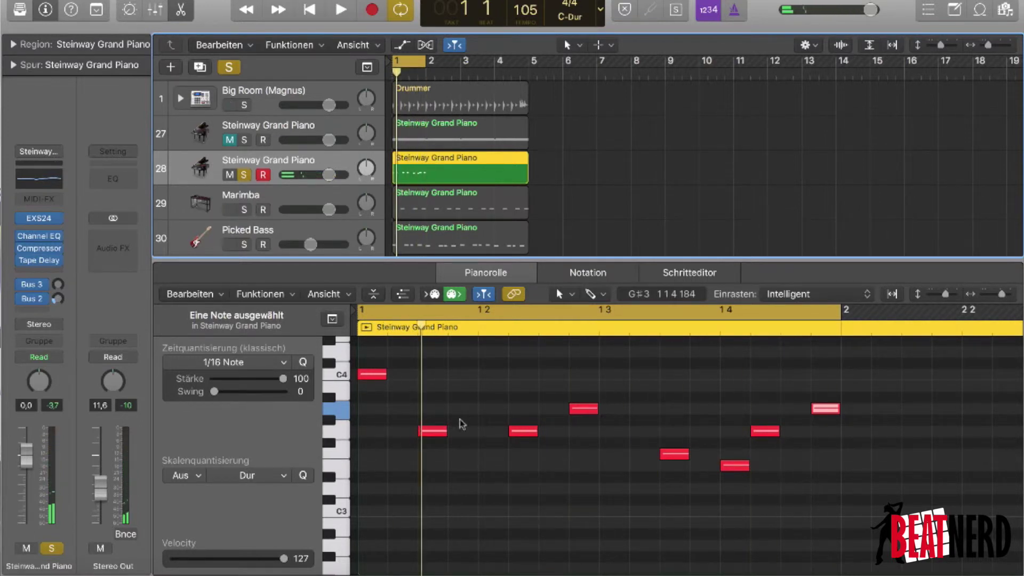
pyautogui.moveTo(425, 429); pyautogui.dragTo(485, 431)
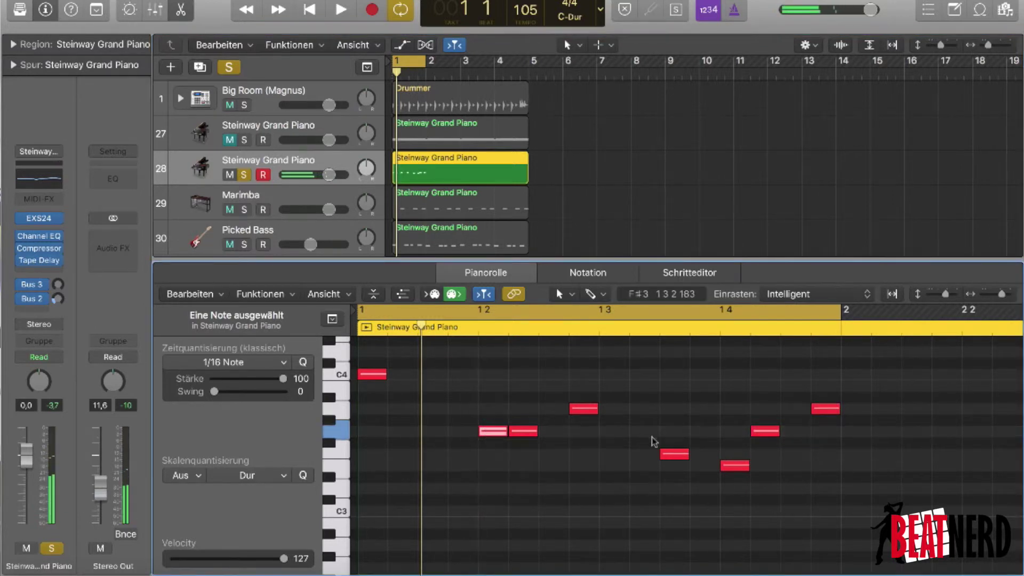
# Try moving the F3 note to beat three and the last G3 a sixteenth later, and play the soloed melody
pyautogui.moveTo(669, 454); pyautogui.dragTo(615, 454)
pyautogui.moveTo(769, 433); pyautogui.dragTo(794, 437)
pyautogui.press('space')
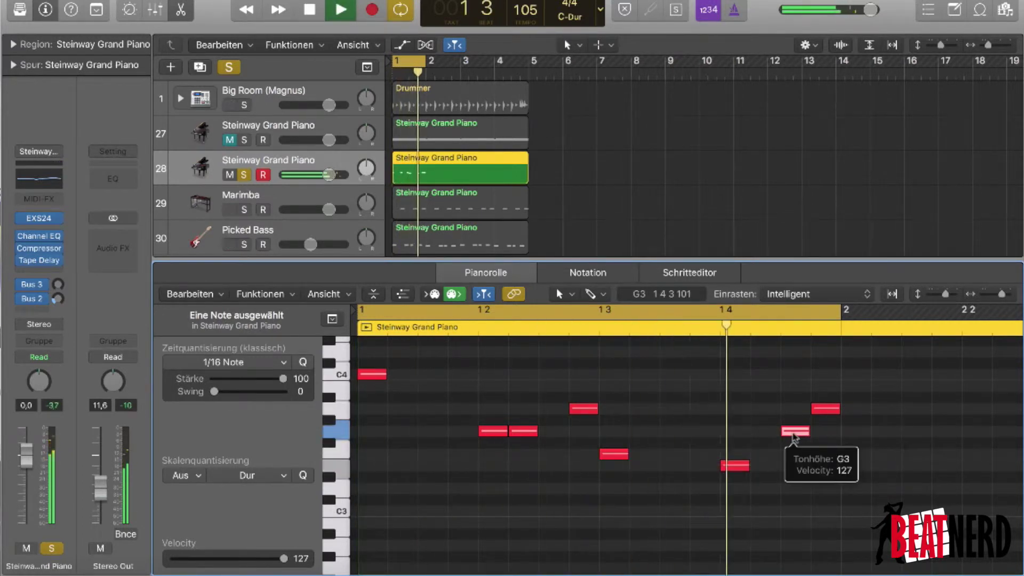
# Undo the last three note moves, including that of the first G3, and play the melody again
pyautogui.press('space')
pyautogui.press('super+z')
pyautogui.press('super+z')
pyautogui.press('super+z')
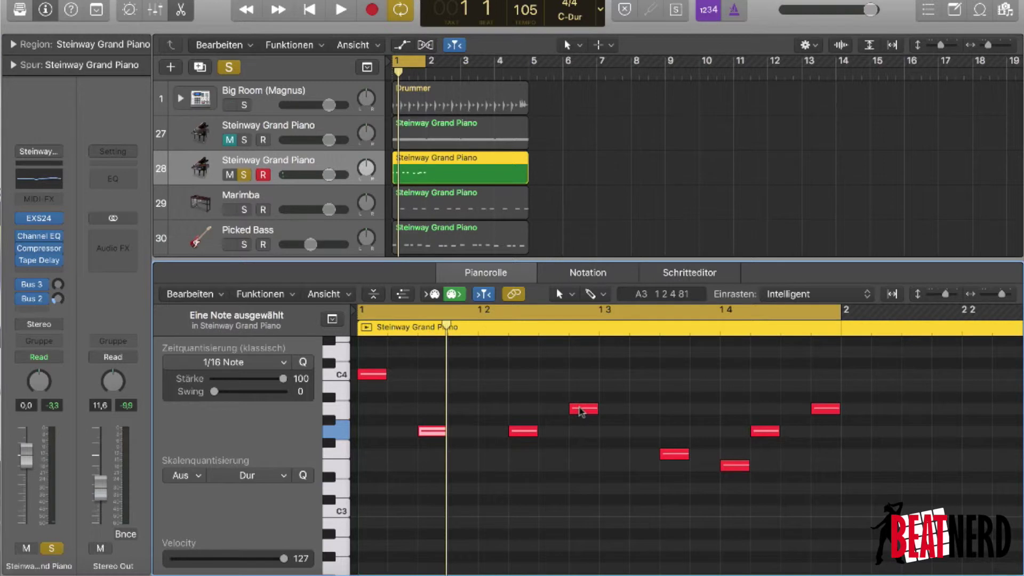
pyautogui.moveTo(584, 411)
pyautogui.moveTo(431, 438)
pyautogui.press('space')
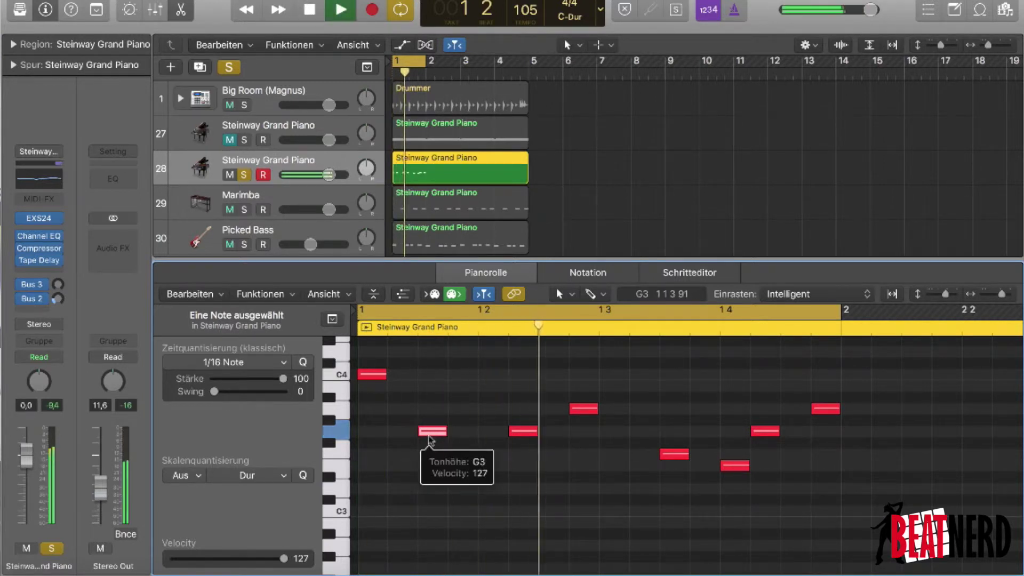
pyautogui.press('space')
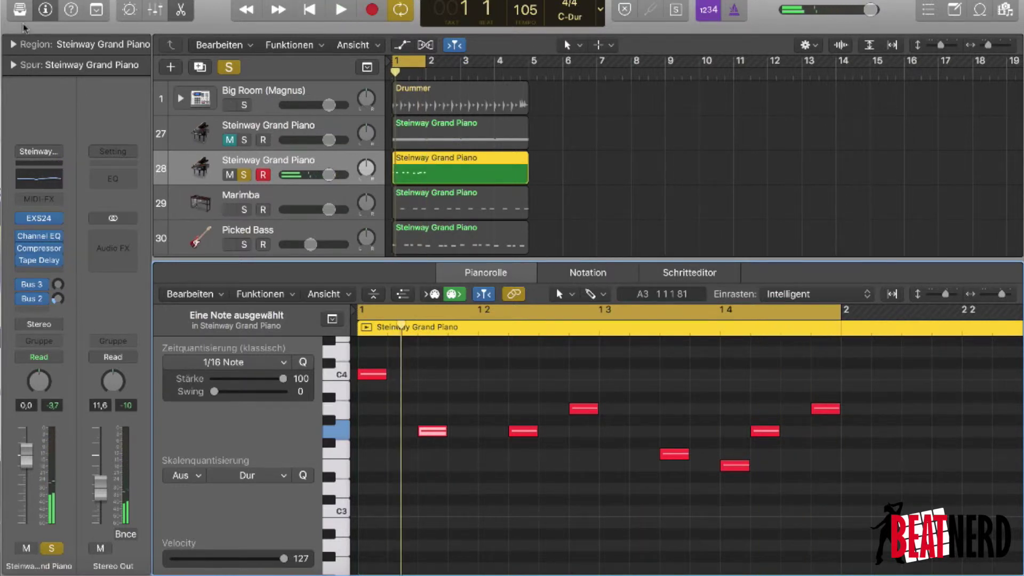
# Try the Tweed Picked Synth guitar sound from the library on the soloed melody track and play it
pyautogui.click(20, 9)
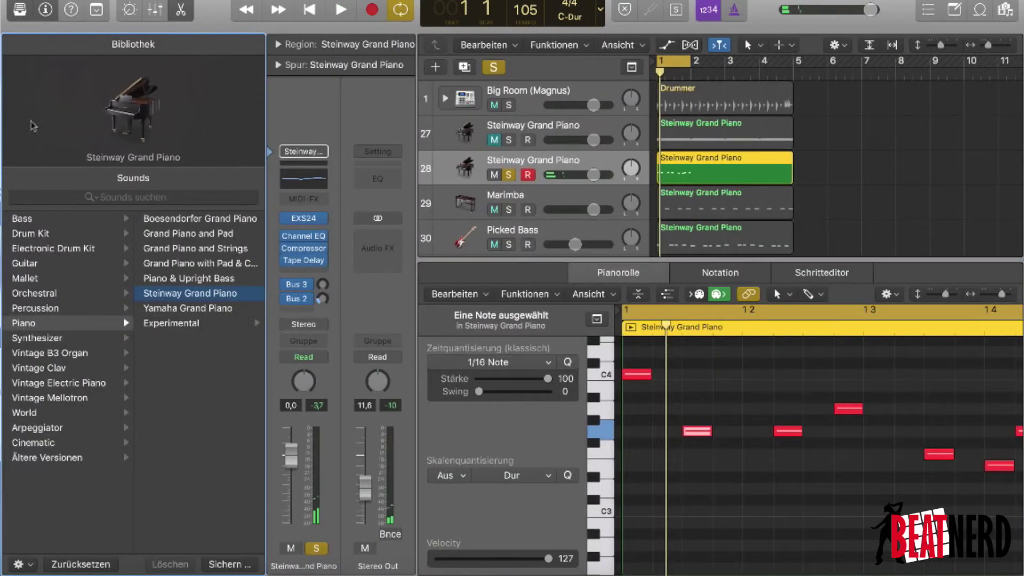
pyautogui.click(42, 278)
pyautogui.click(38, 264)
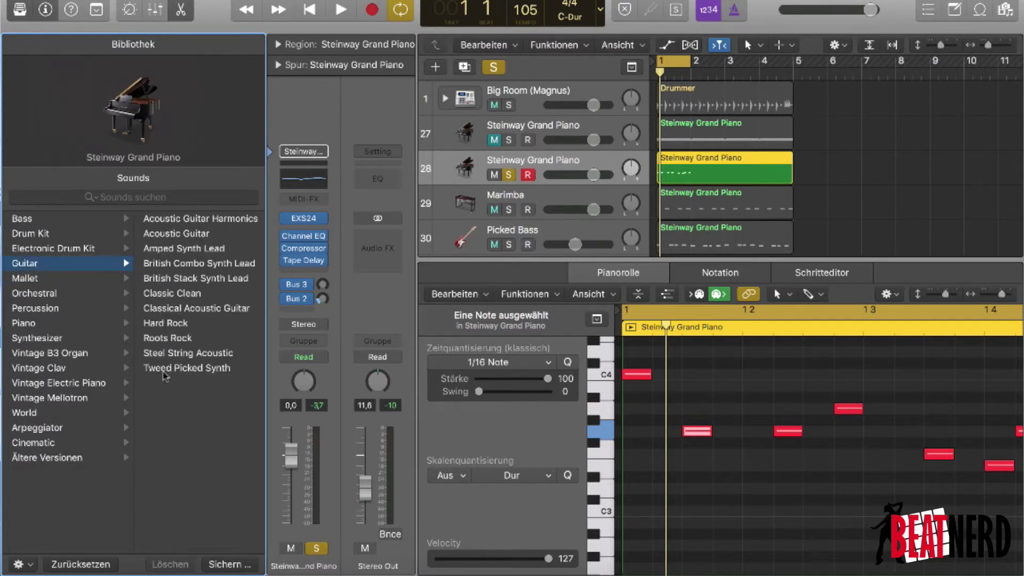
pyautogui.click(188, 369)
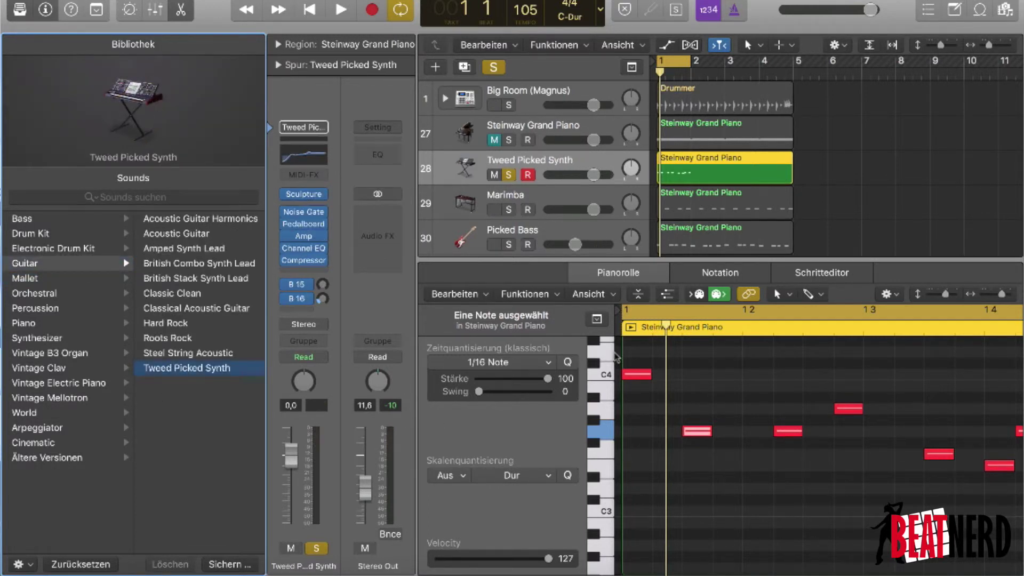
pyautogui.press('space')
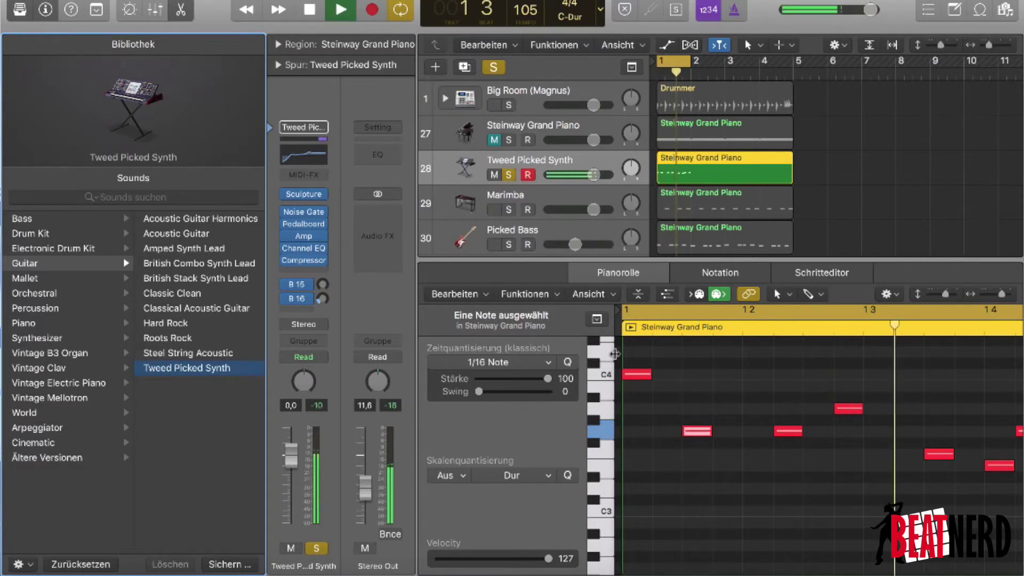
pyautogui.press('space')
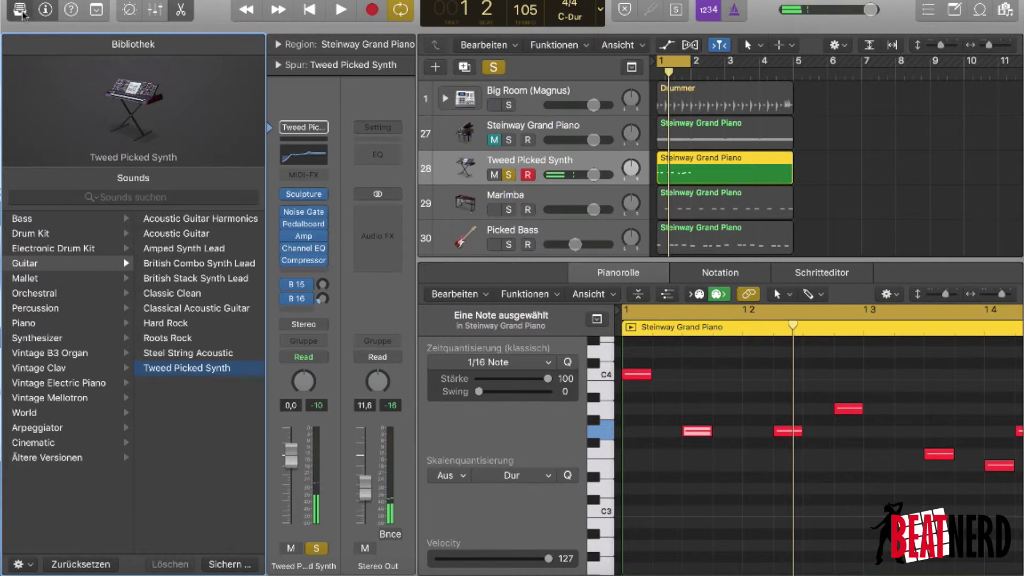
pyautogui.click(19, 9)
# Unsolo the melody track, repeat its region's first bar across bars one to four, and play the four-bar cycle with its volume at -6.6
pyautogui.click(243, 175)
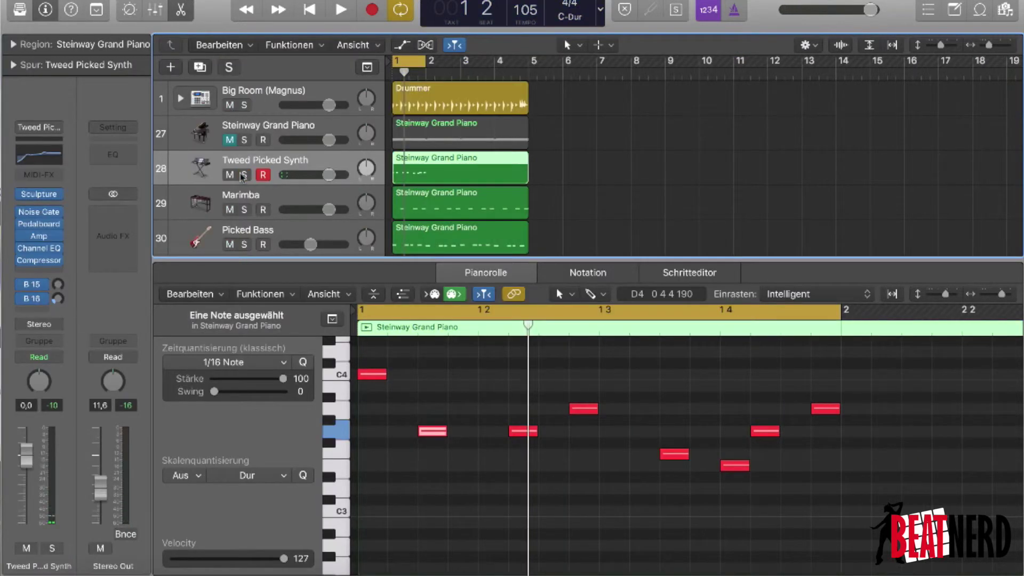
pyautogui.moveTo(523, 179); pyautogui.dragTo(472, 176)
pyautogui.moveTo(421, 64); pyautogui.dragTo(524, 68)
pyautogui.press('space')
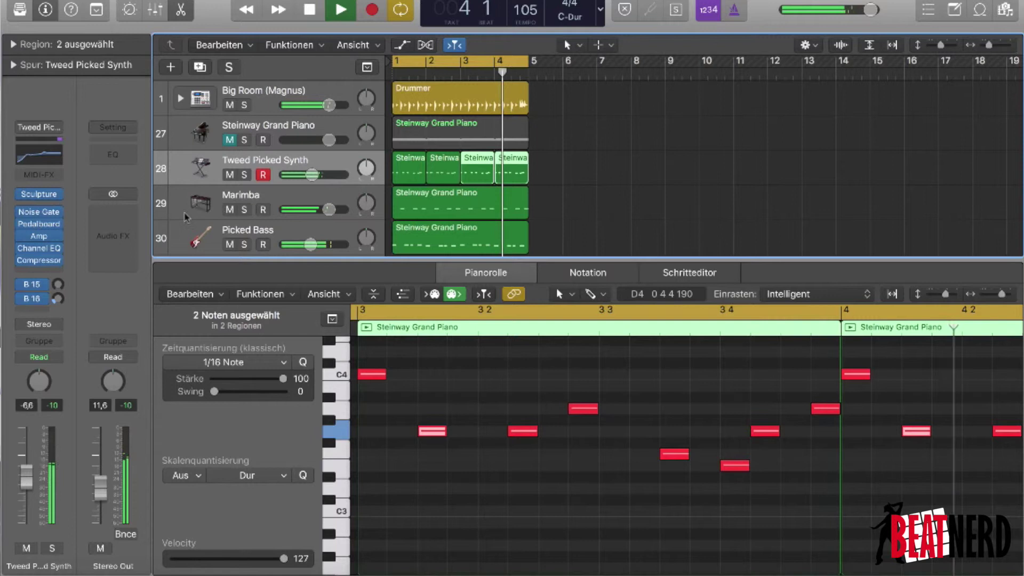
pyautogui.press('space')
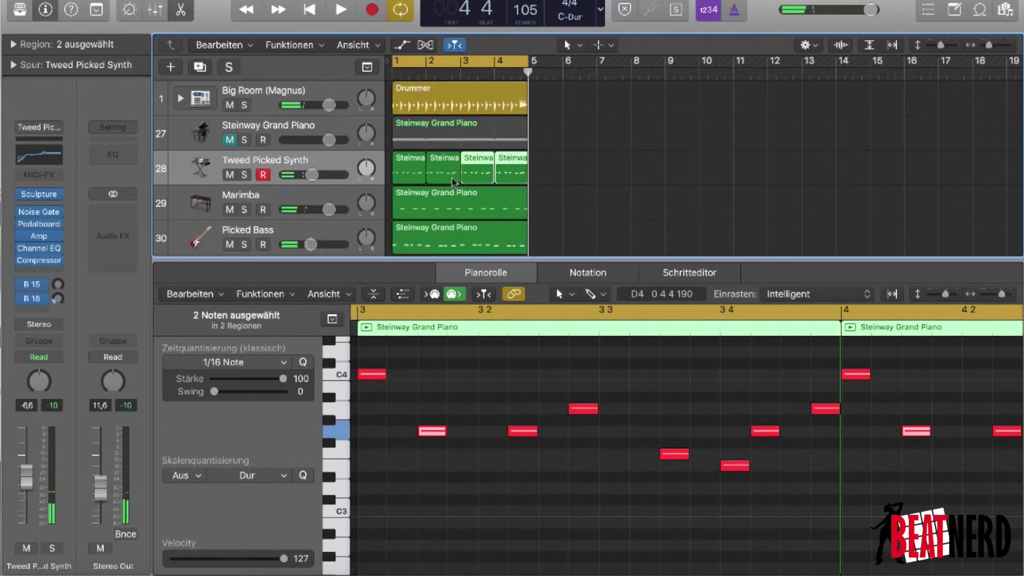
# Select the melody track's first region and try the Steel String Acoustic guitar sound against the full mix
pyautogui.scroll(-1, 455, 182)
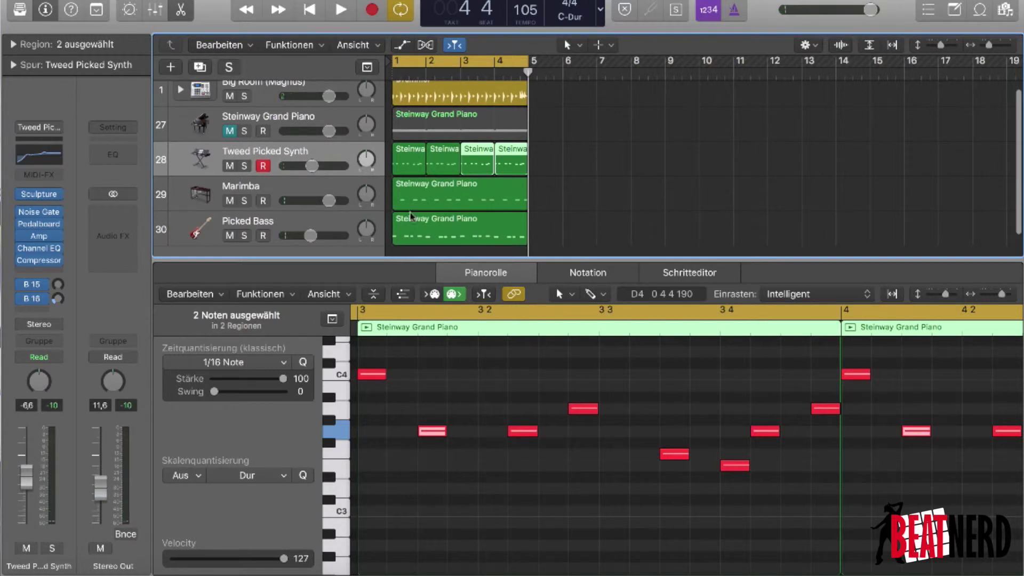
pyautogui.click(418, 165)
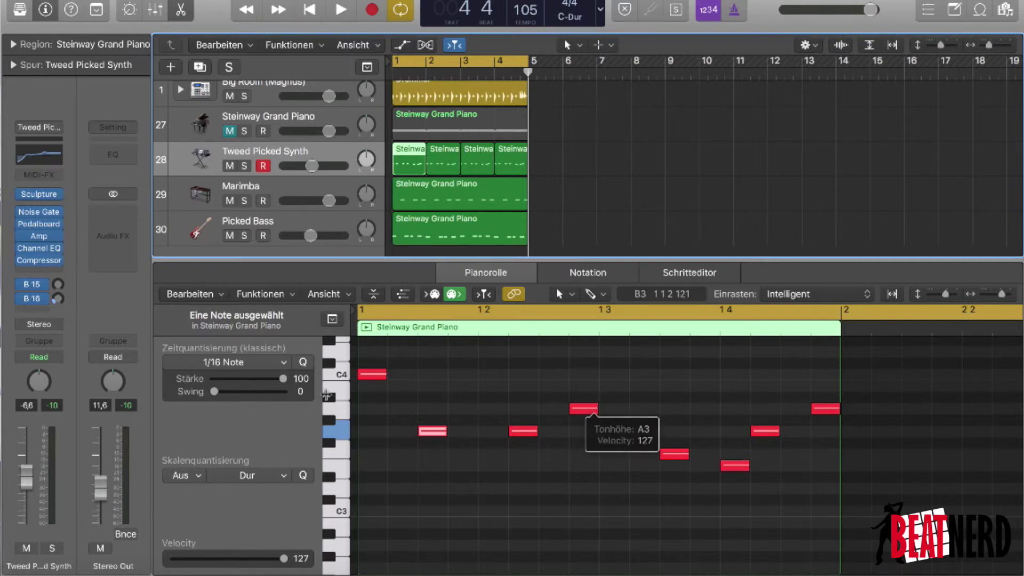
pyautogui.click(18, 13)
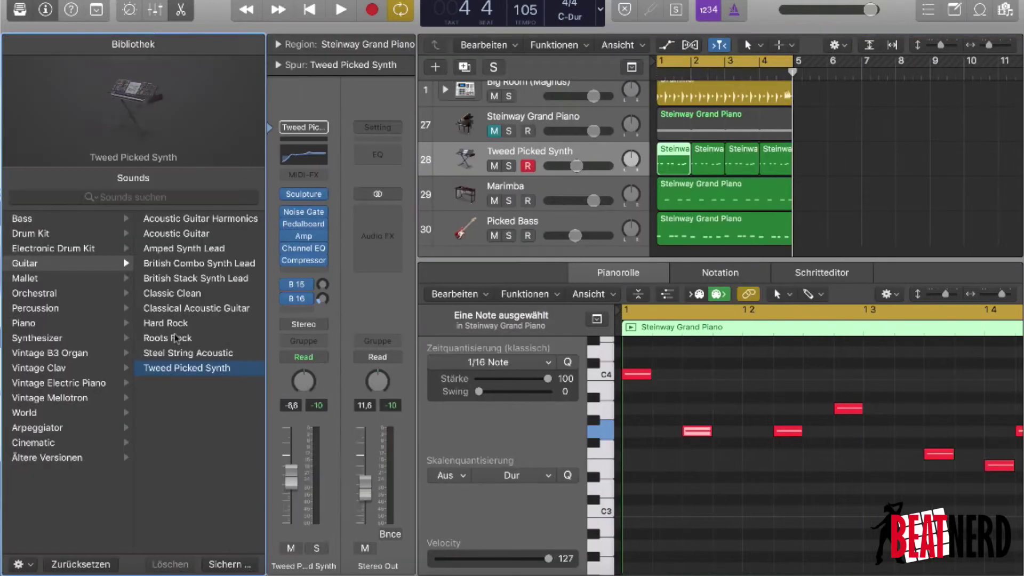
pyautogui.click(178, 357)
pyautogui.press('space')
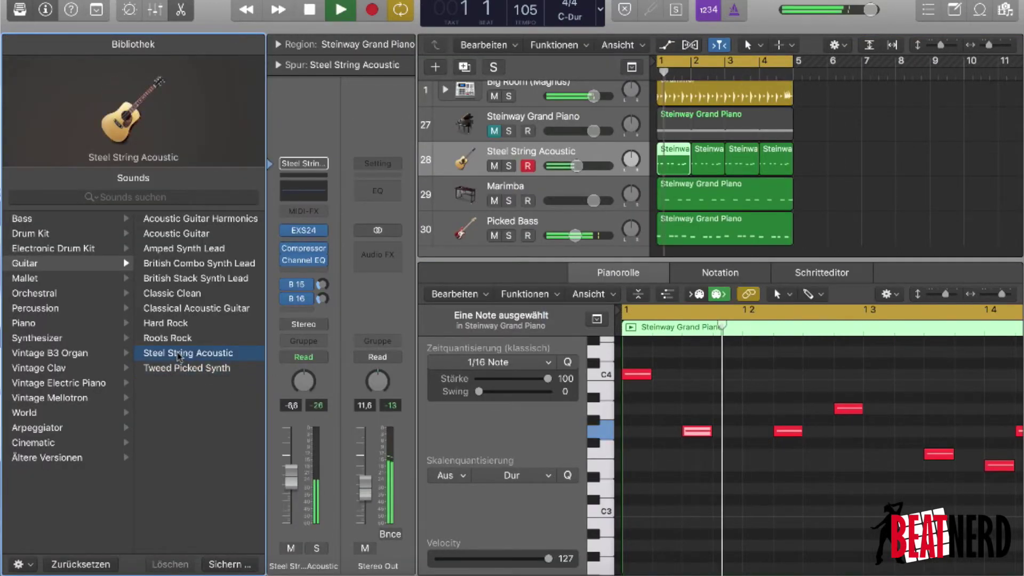
pyautogui.press('space')
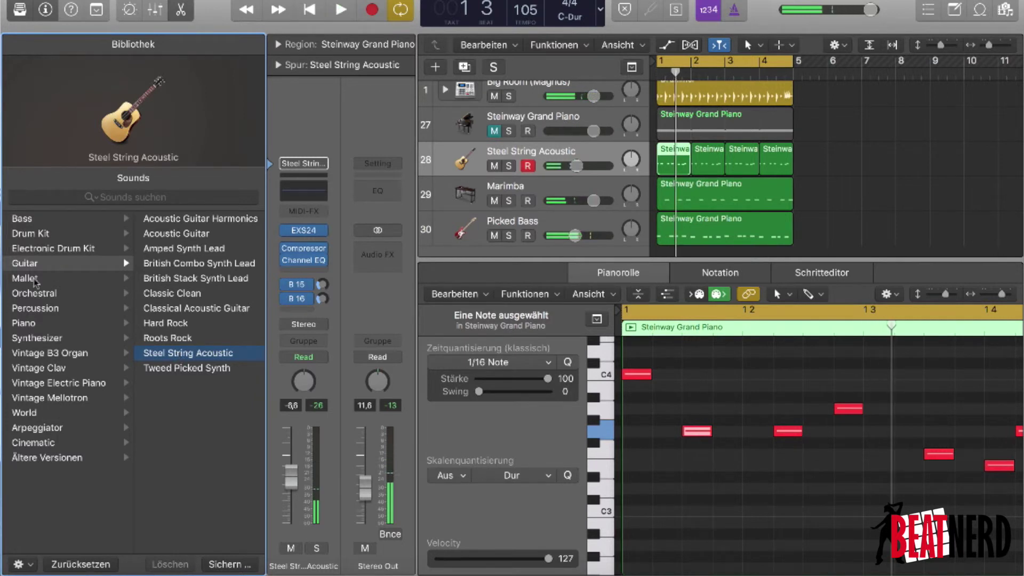
# Try the synthesizer bell sounds Magical Bells and Steel Bells on the melody track during playback
pyautogui.click(35, 338)
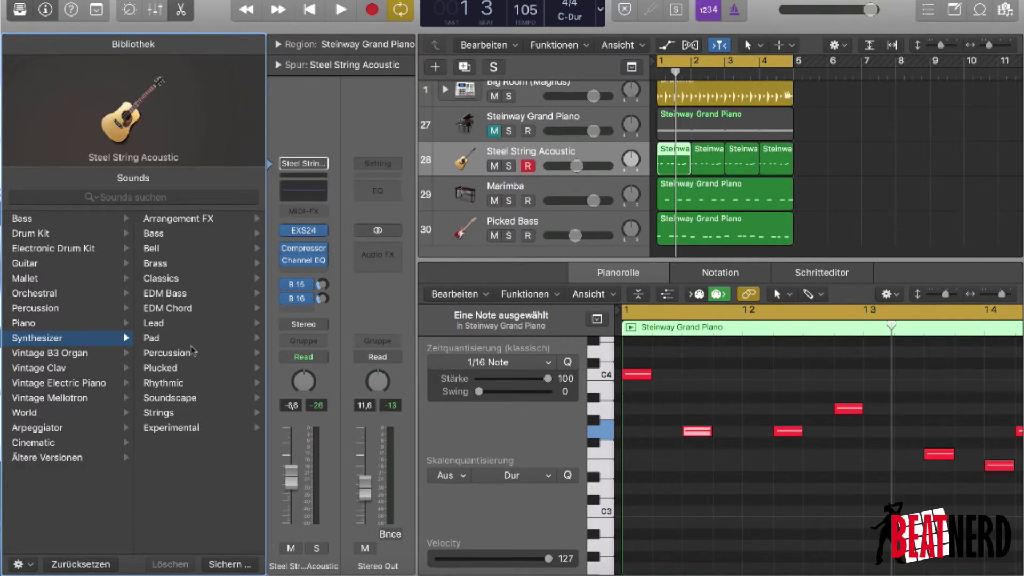
pyautogui.click(166, 248)
pyautogui.click(183, 263)
pyautogui.press('space')
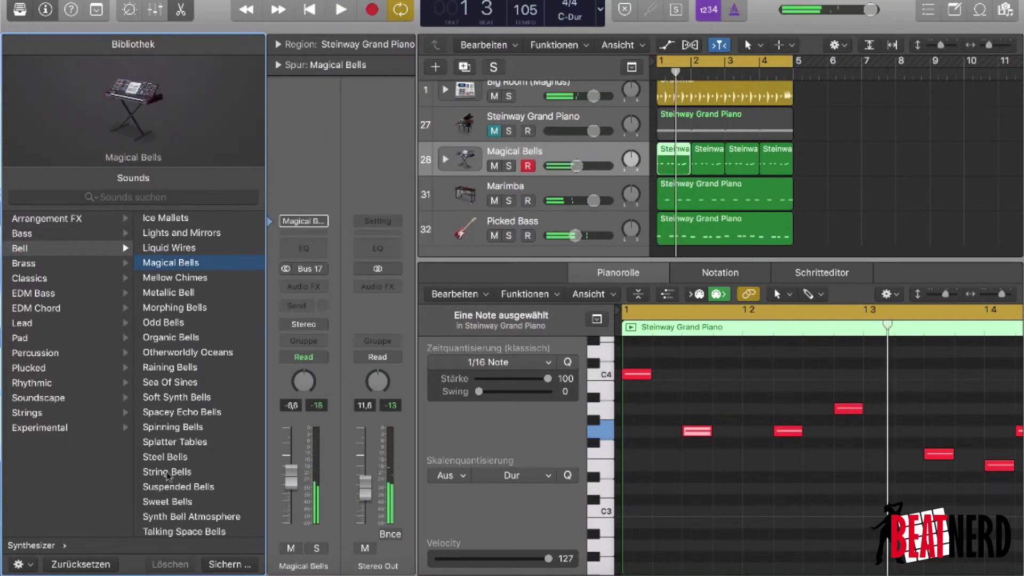
pyautogui.click(158, 457)
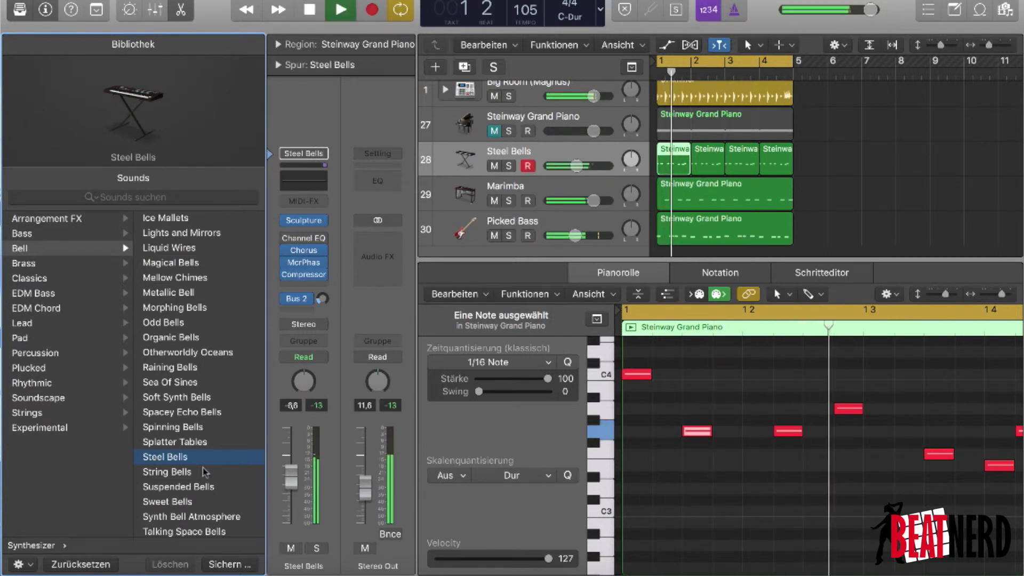
pyautogui.scroll(-1, 190, 503)
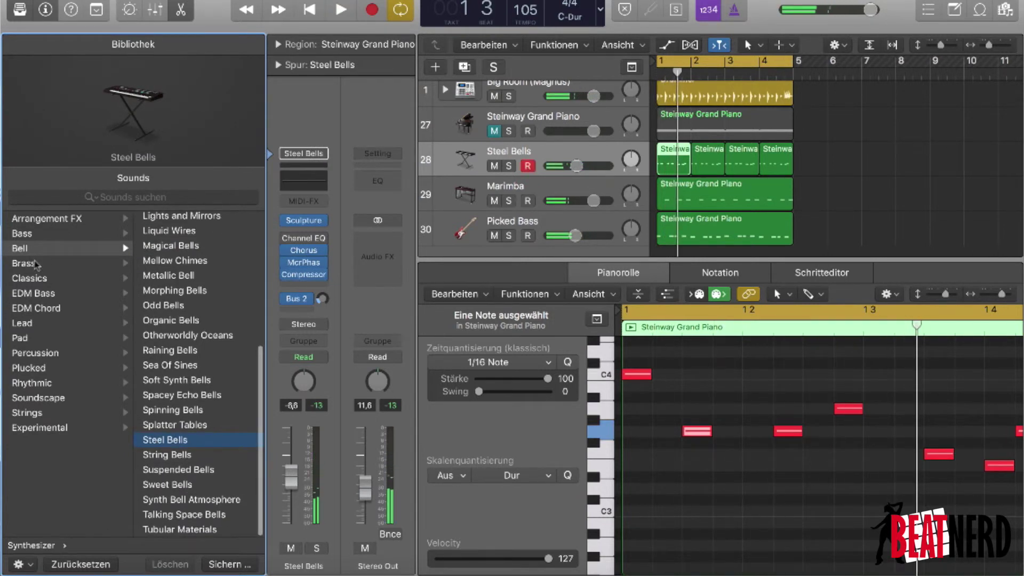
# Load the FM Piano sound from the classic synthesizers on the melody track, play the beat, and hide the library
pyautogui.click(118, 279)
pyautogui.click(176, 413)
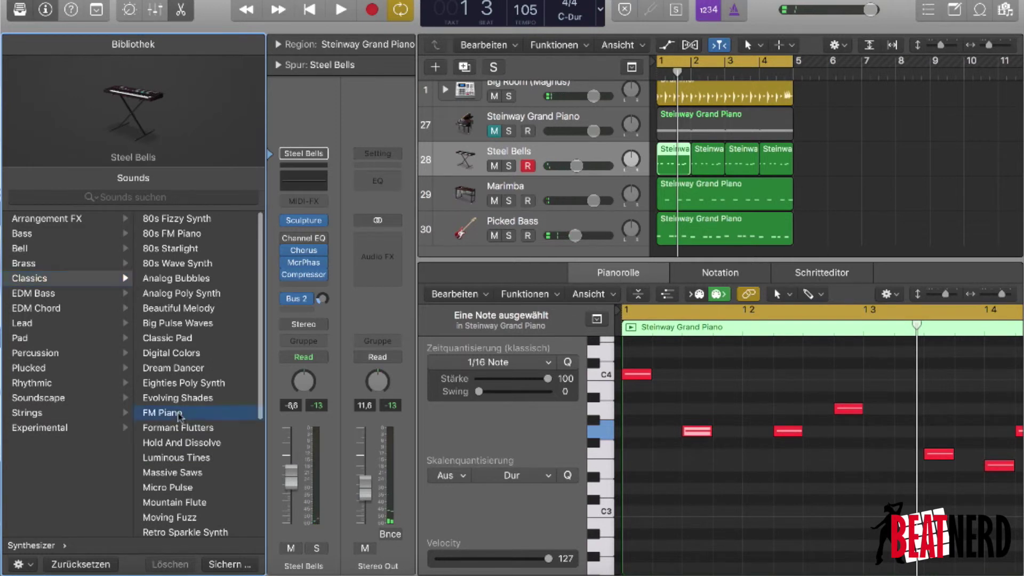
pyautogui.press('space')
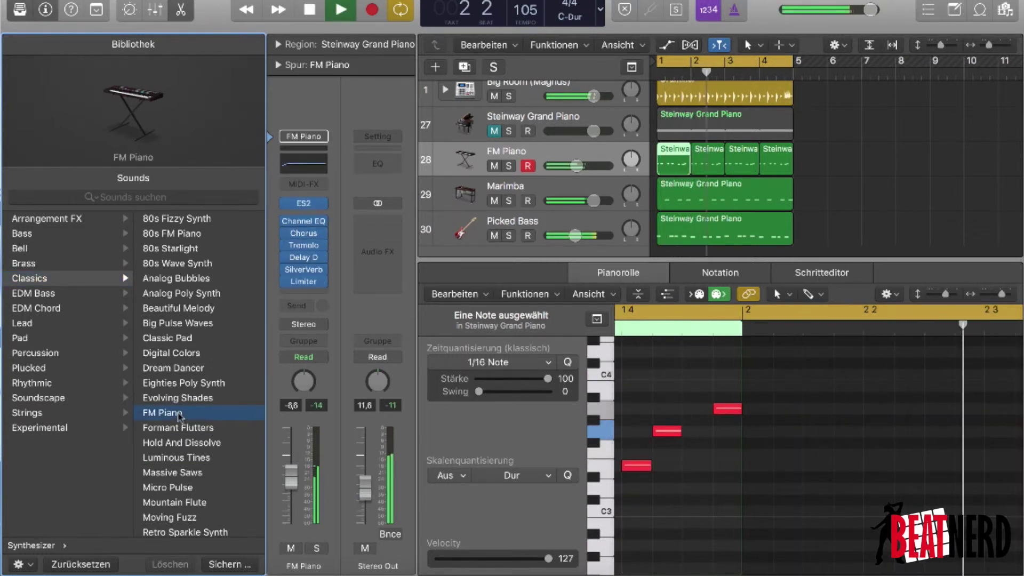
pyautogui.press('space')
pyautogui.moveTo(228, 120)
pyautogui.click(18, 11)
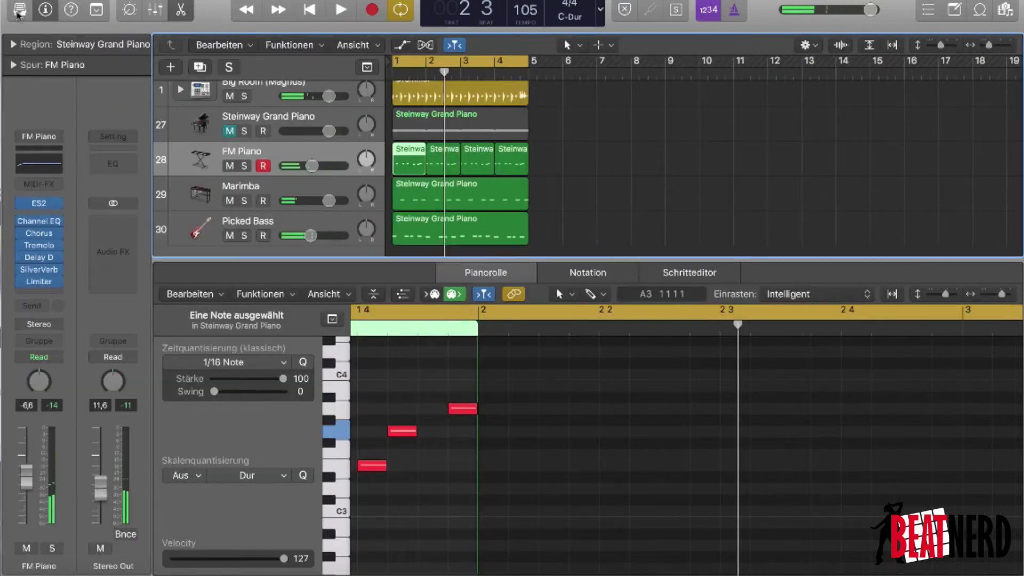